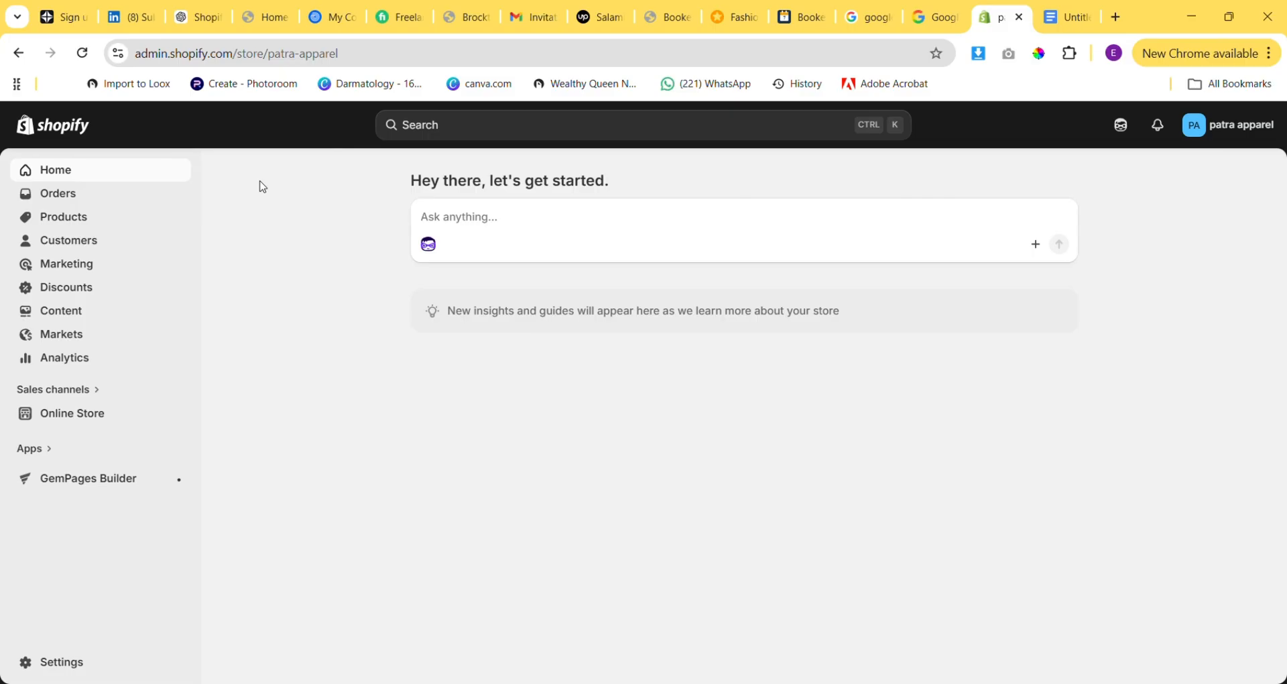
Start adding a new product to the store and make its empty title ready for entry.
left_click(95, 225)
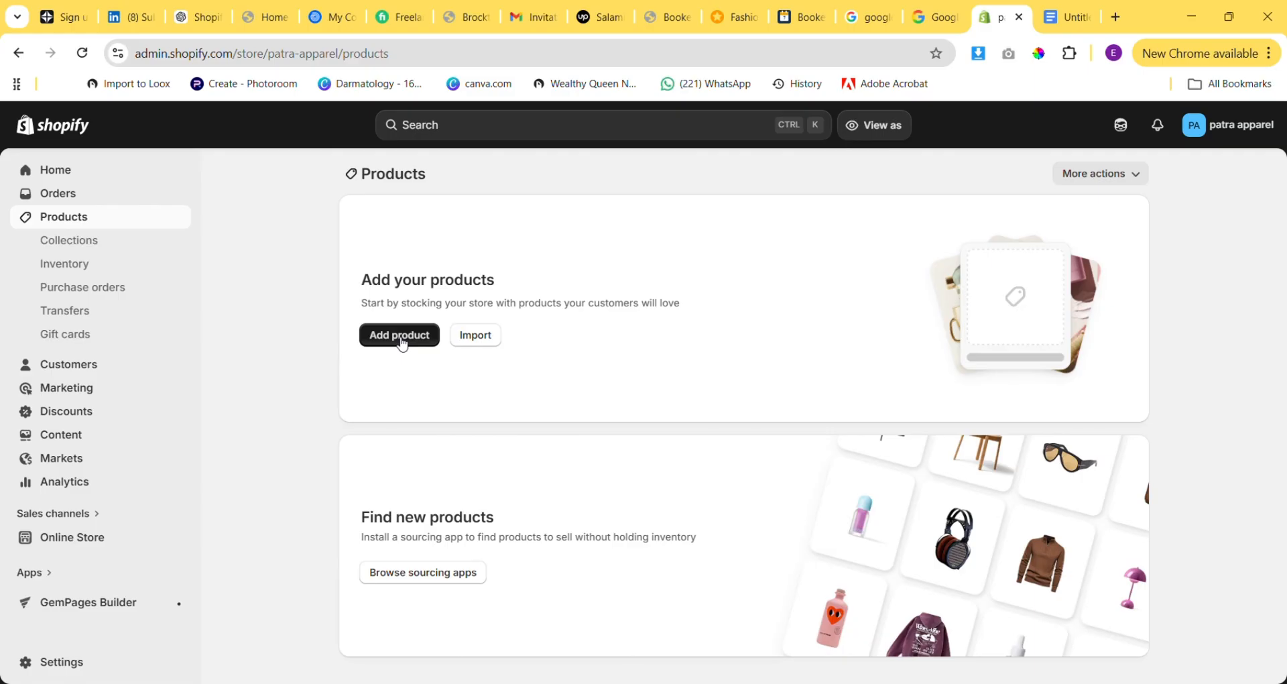
left_click(400, 335)
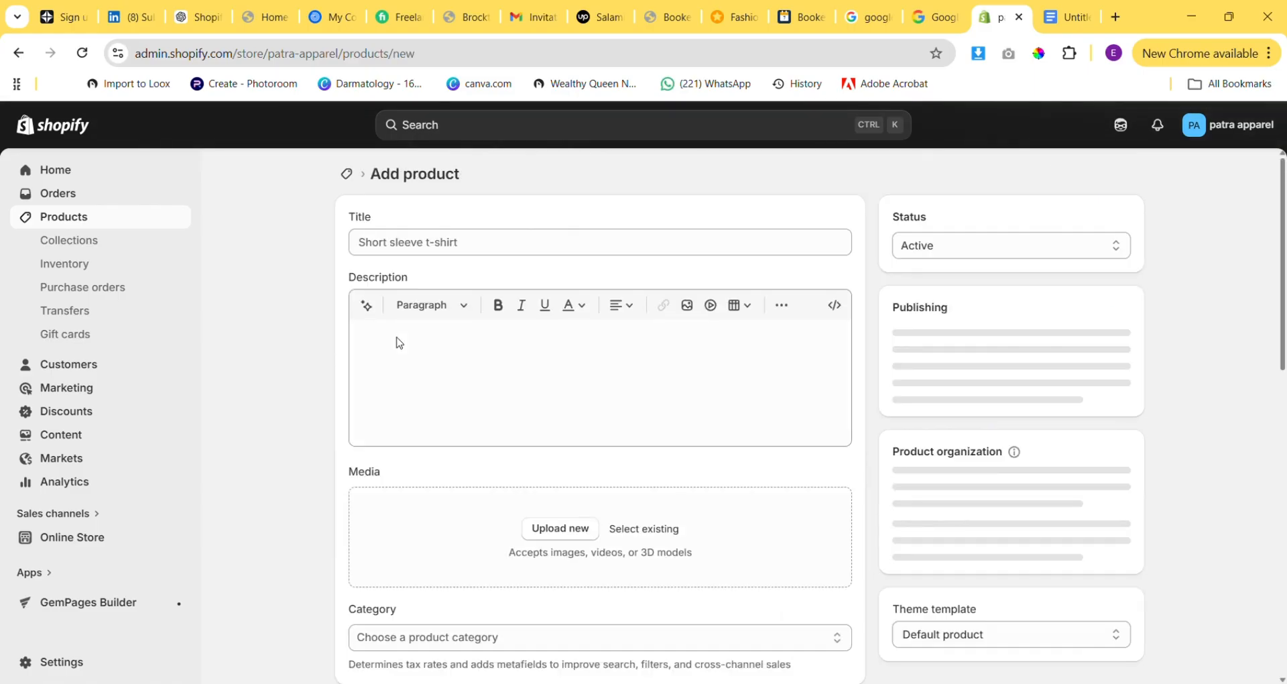
left_click(450, 250)
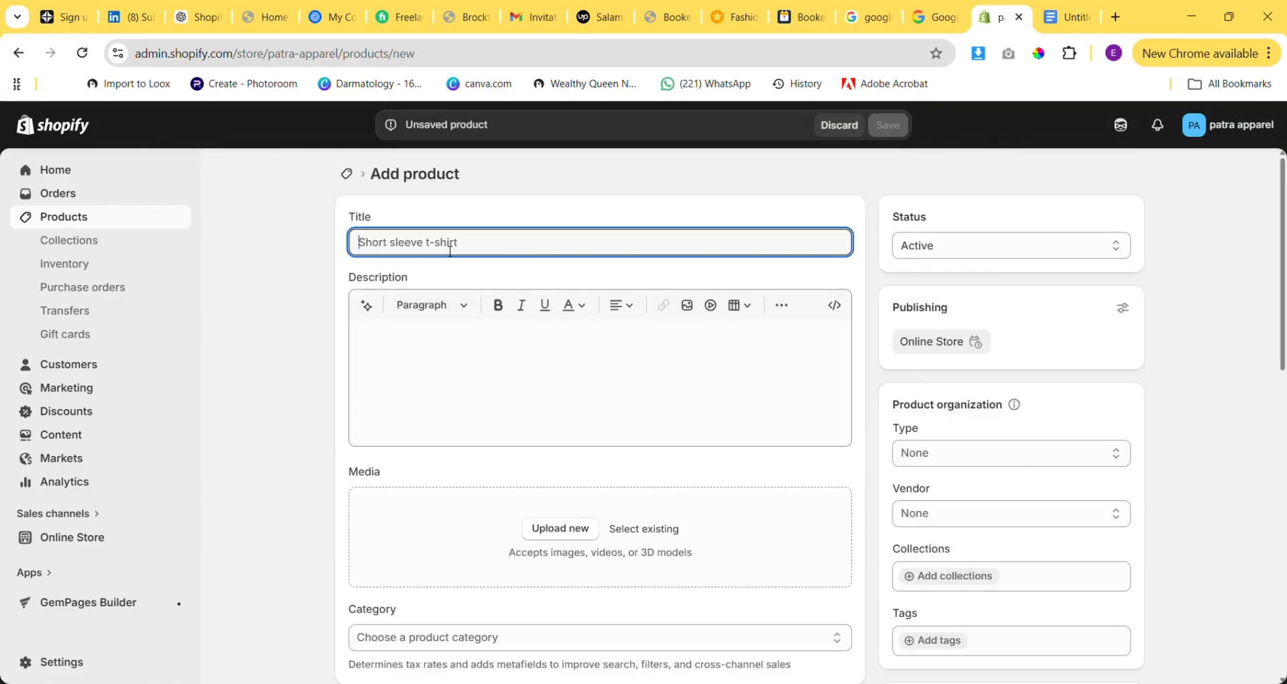
left_click(446, 357)
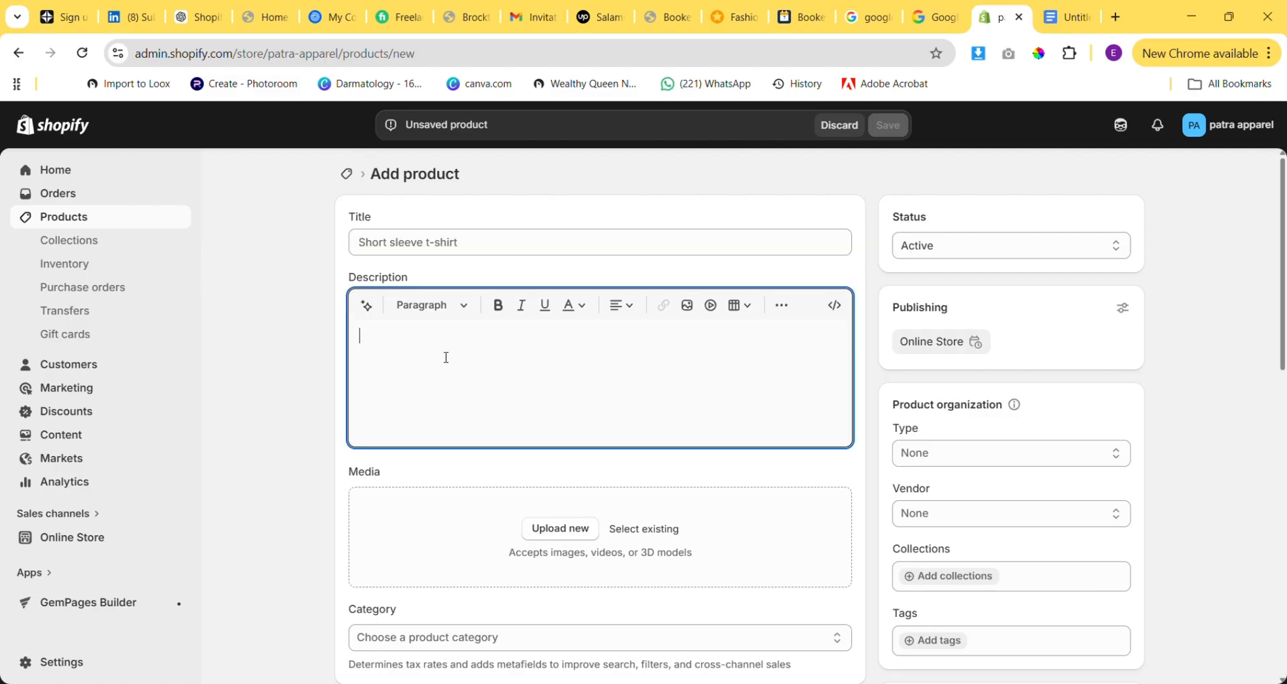
left_click(440, 245)
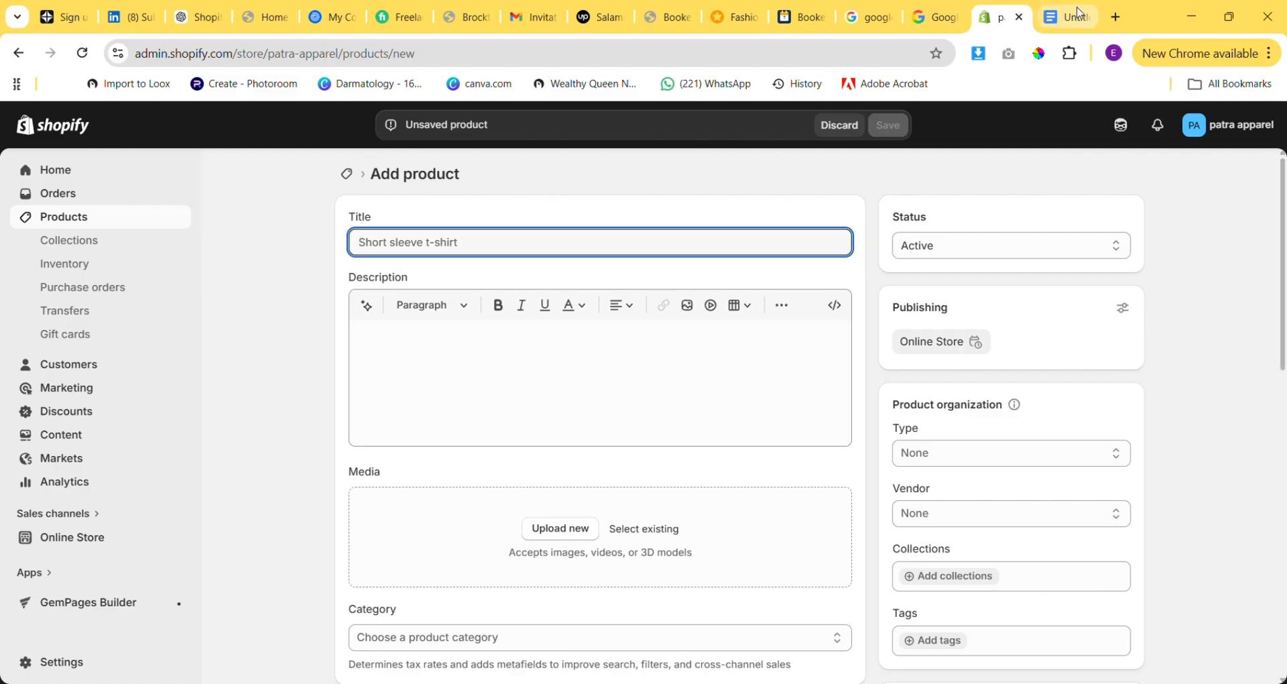
Copy the product title from the Google Docs document and paste it as the Shopify product's title, "Gold Pearl Stud Earrings".
left_click(1057, 22)
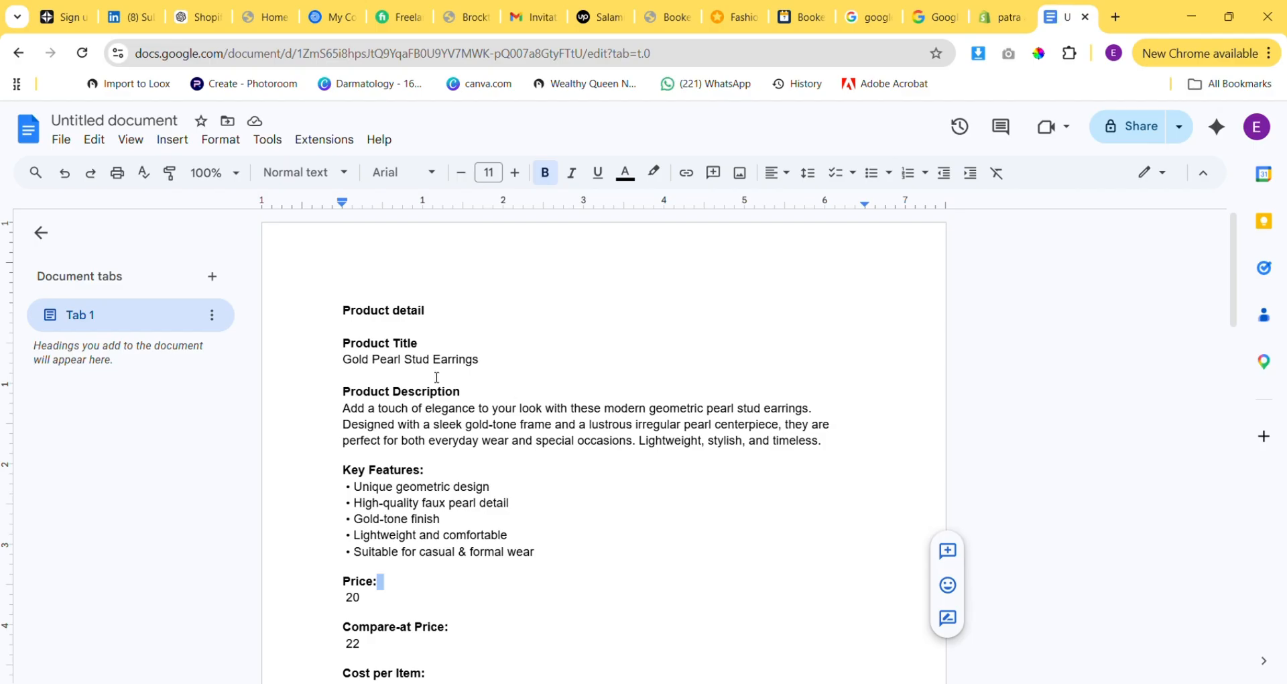
left_click(349, 366)
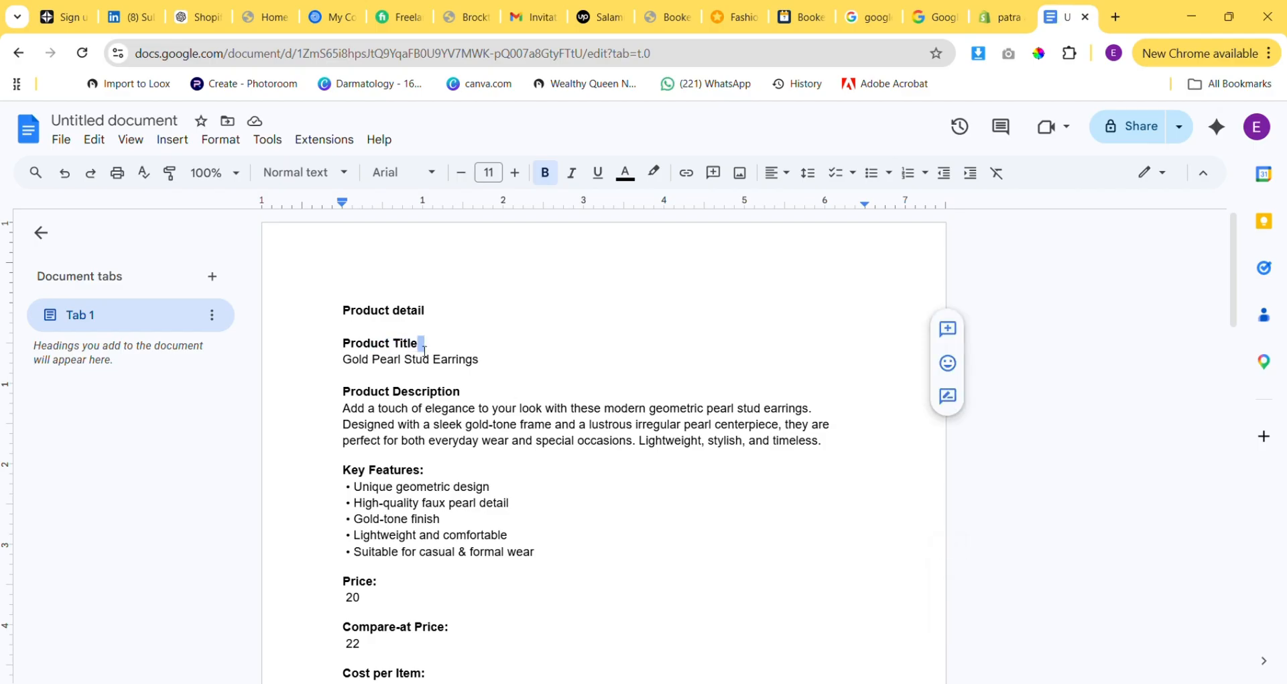
left_click(484, 359, "shift")
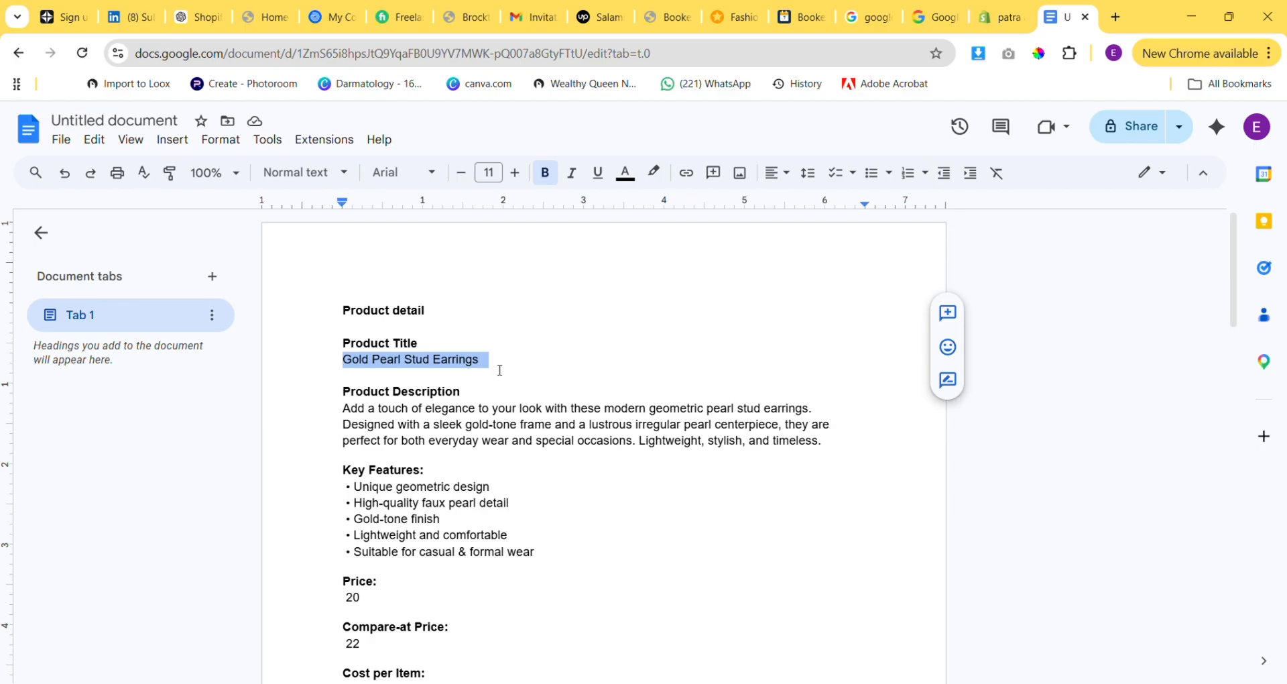
left_click(490, 368, "shift")
key("ctrl+c")
left_click(1000, 17)
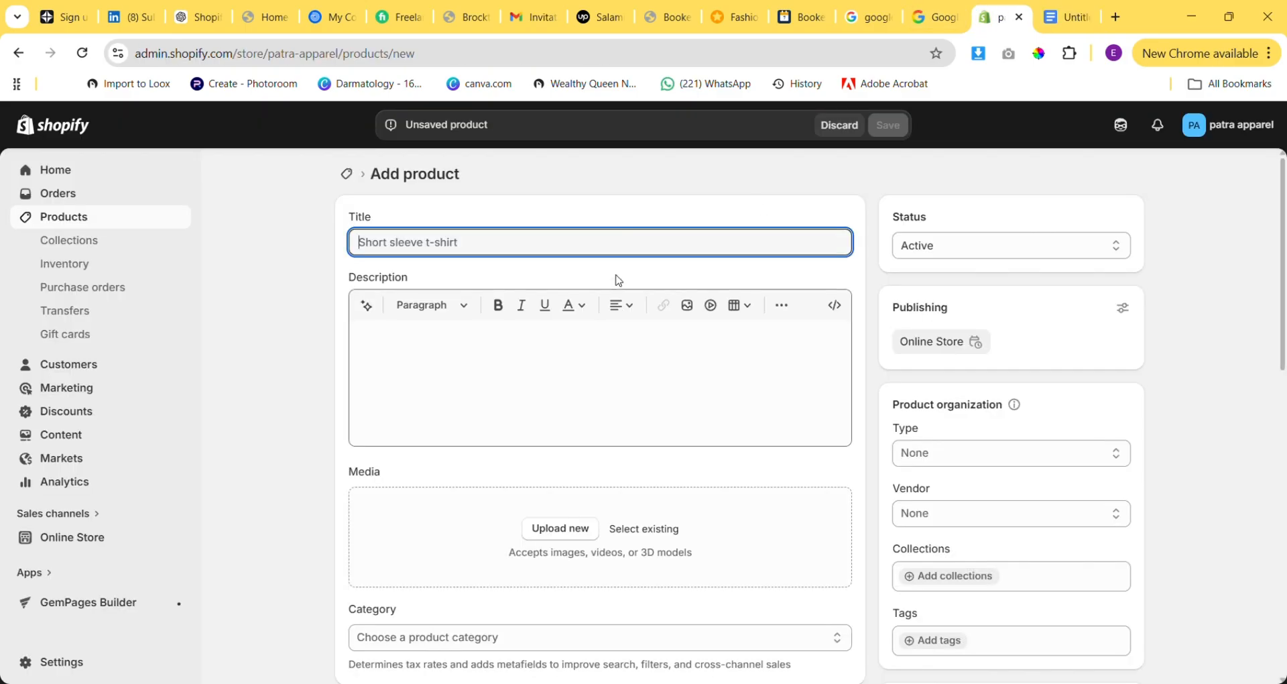
key("ctrl+v")
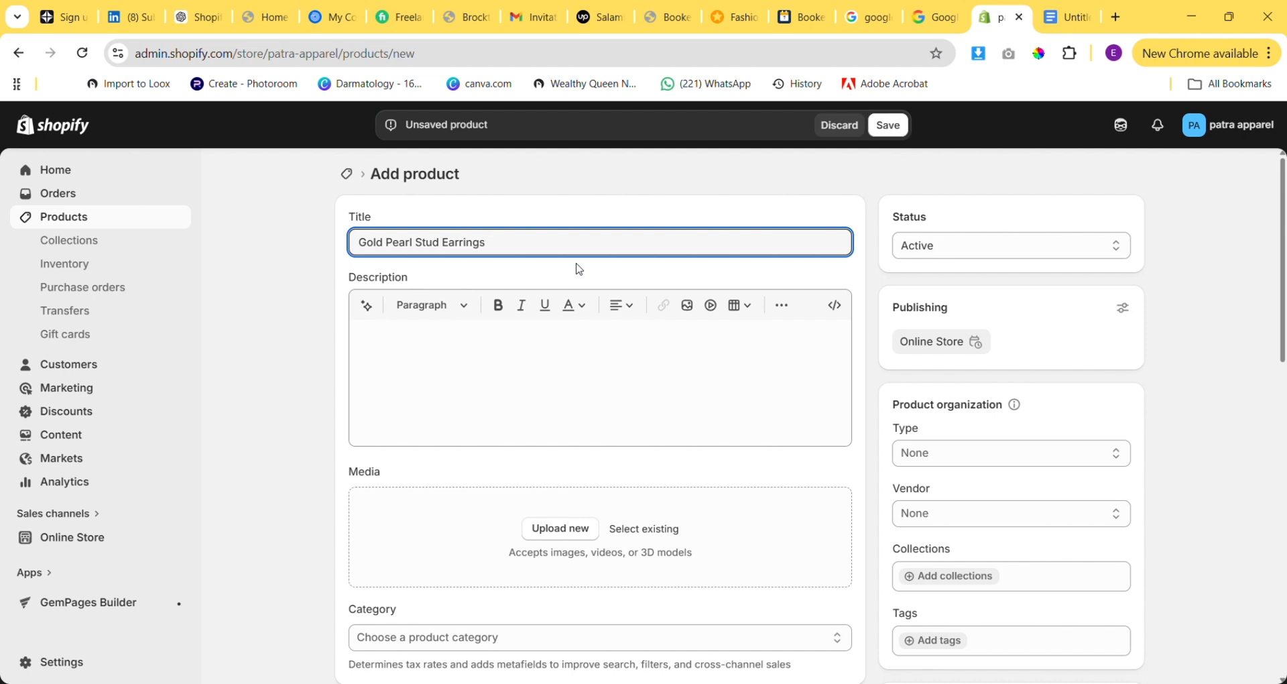
Copy the description and key features text from the Google Docs document into the Shopify product's description, without a trailing blank line.
left_click(548, 359)
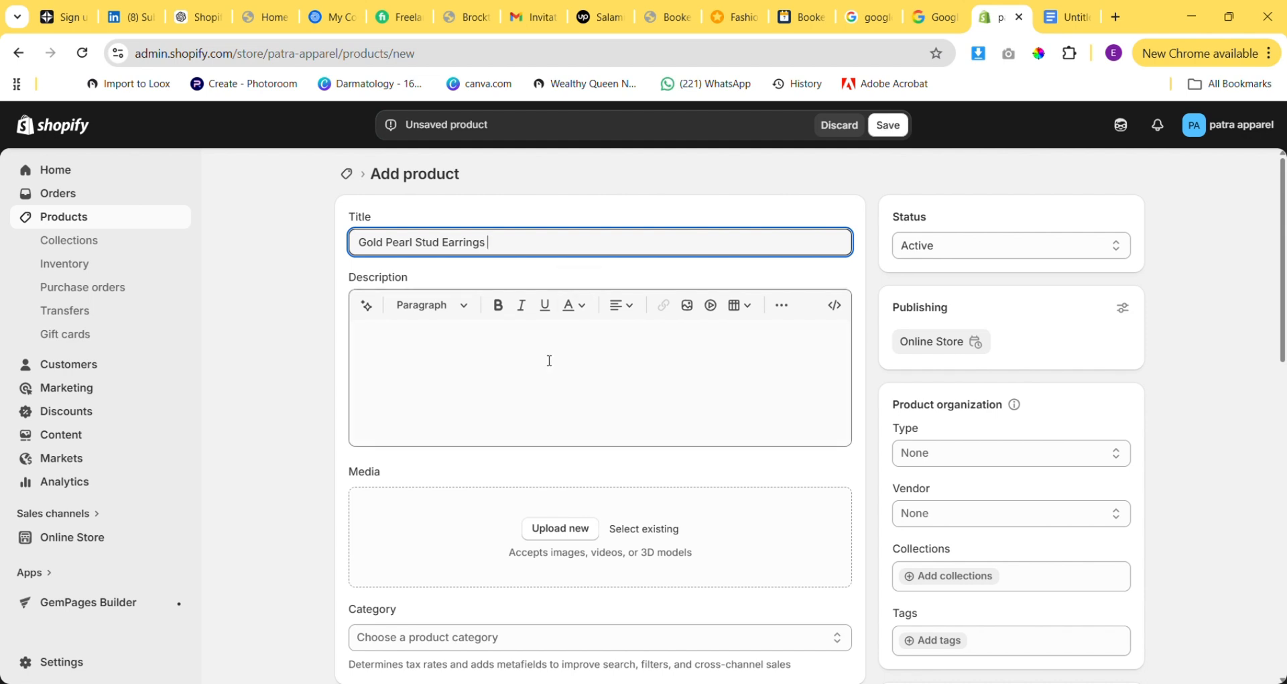
left_click(1060, 11)
scroll(684, 356, "down", 1)
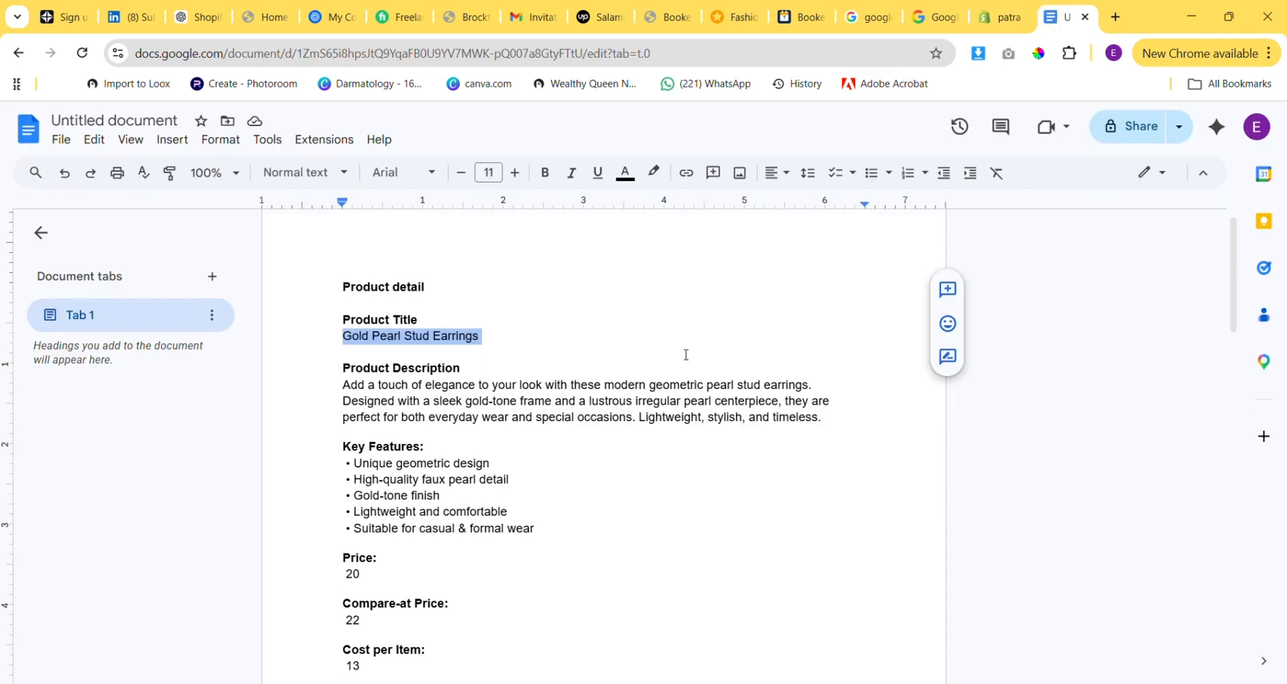
scroll(416, 443, "down", 1)
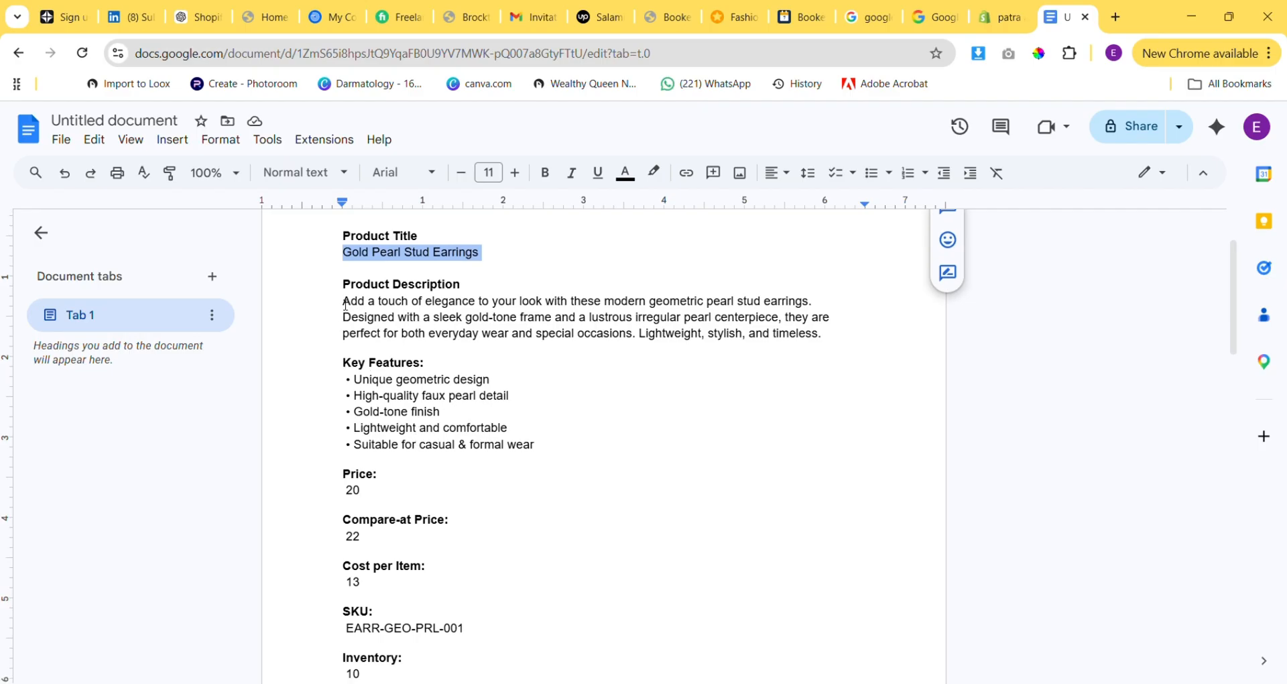
left_click_drag(346, 305, 582, 446)
key("ctrl+c")
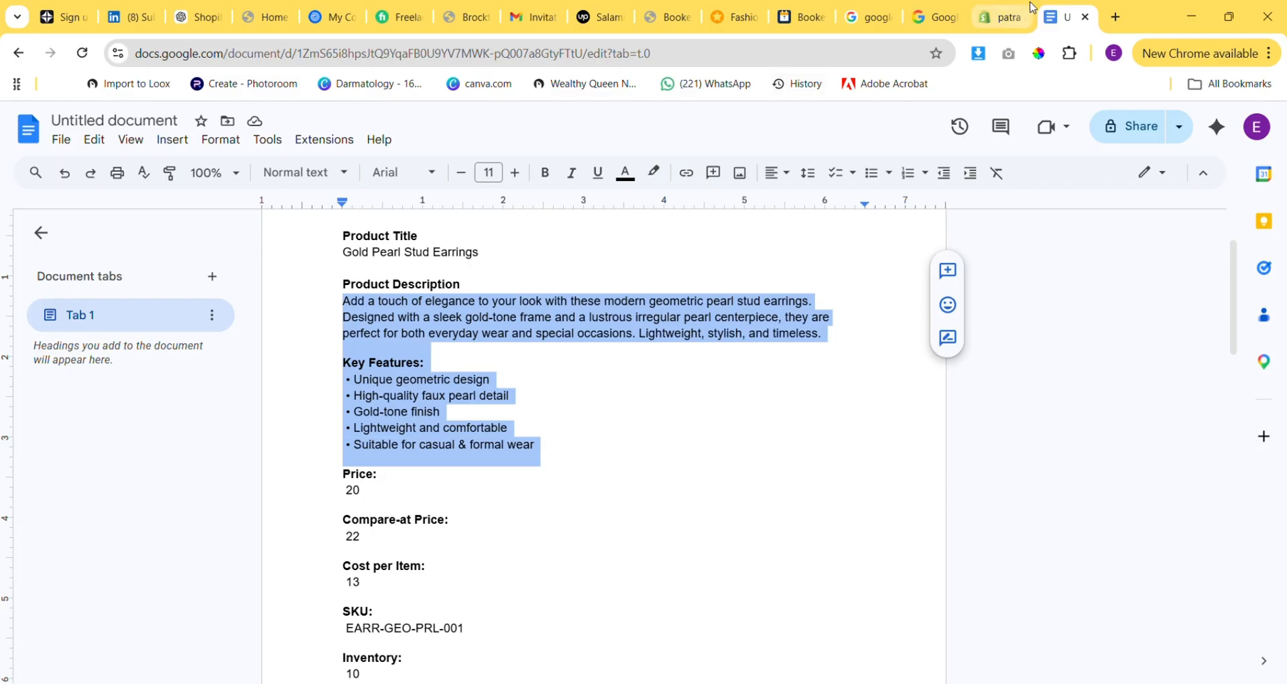
left_click(998, 17)
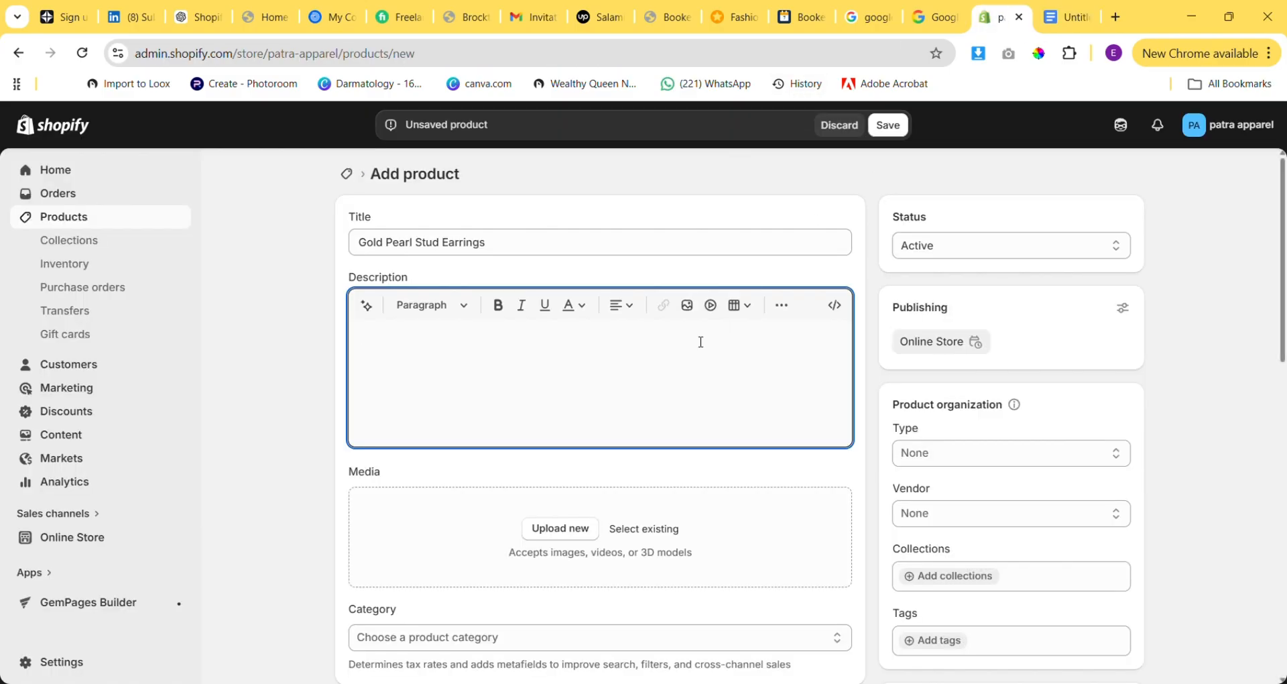
key("ctrl+v")
key("BackSpace")
Upload six earring photos and reorder them so the ear photo with fingers holding an earring comes first and the white-cloth photo second.
scroll(577, 431, "down", 2)
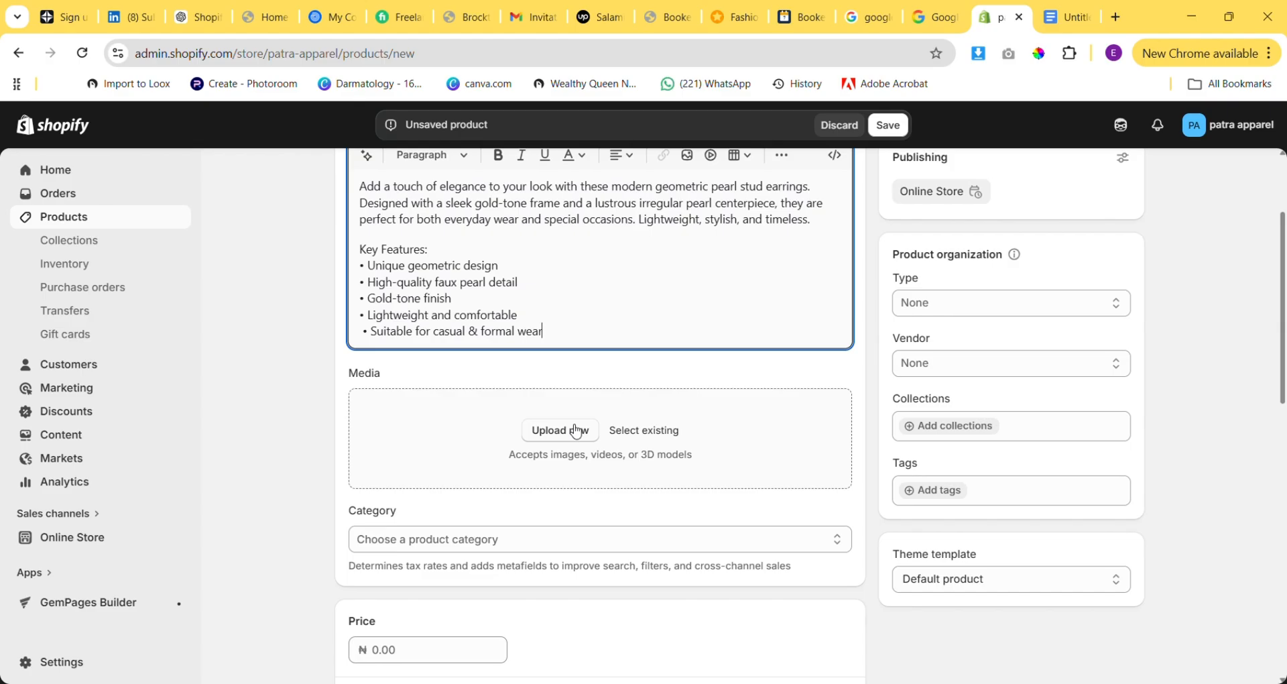
left_click(569, 432)
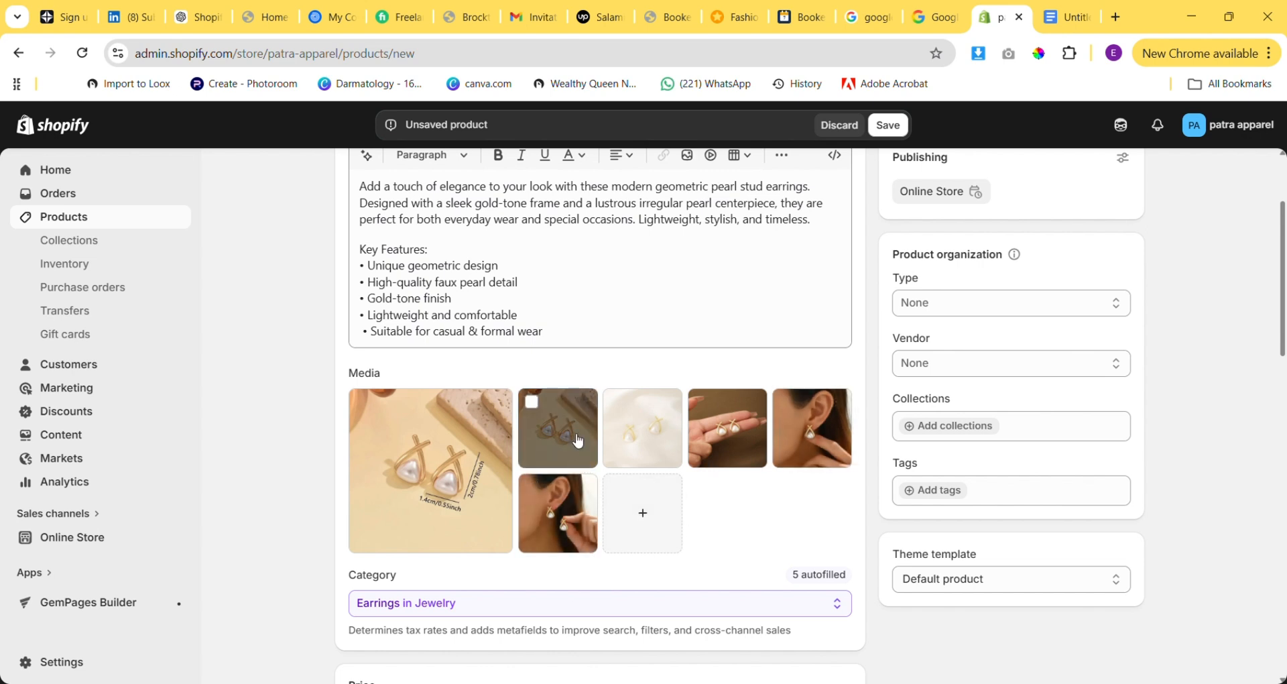
left_click_drag(577, 439, 451, 494)
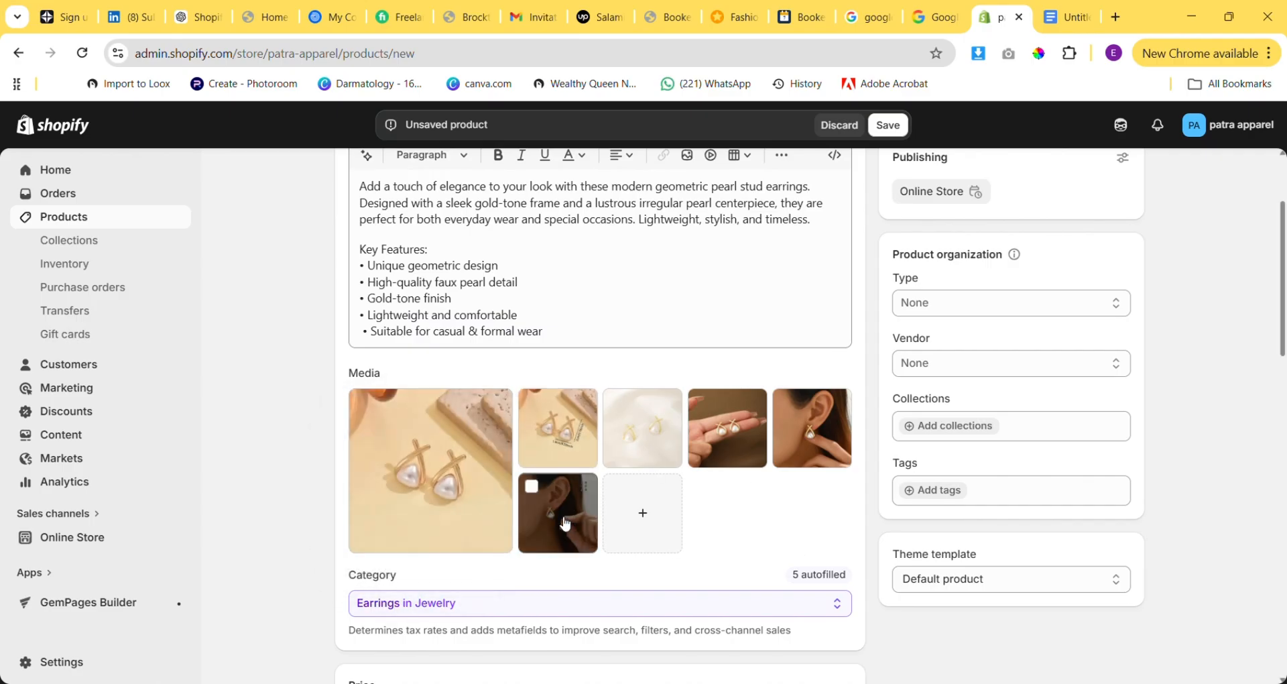
left_click_drag(561, 520, 451, 468)
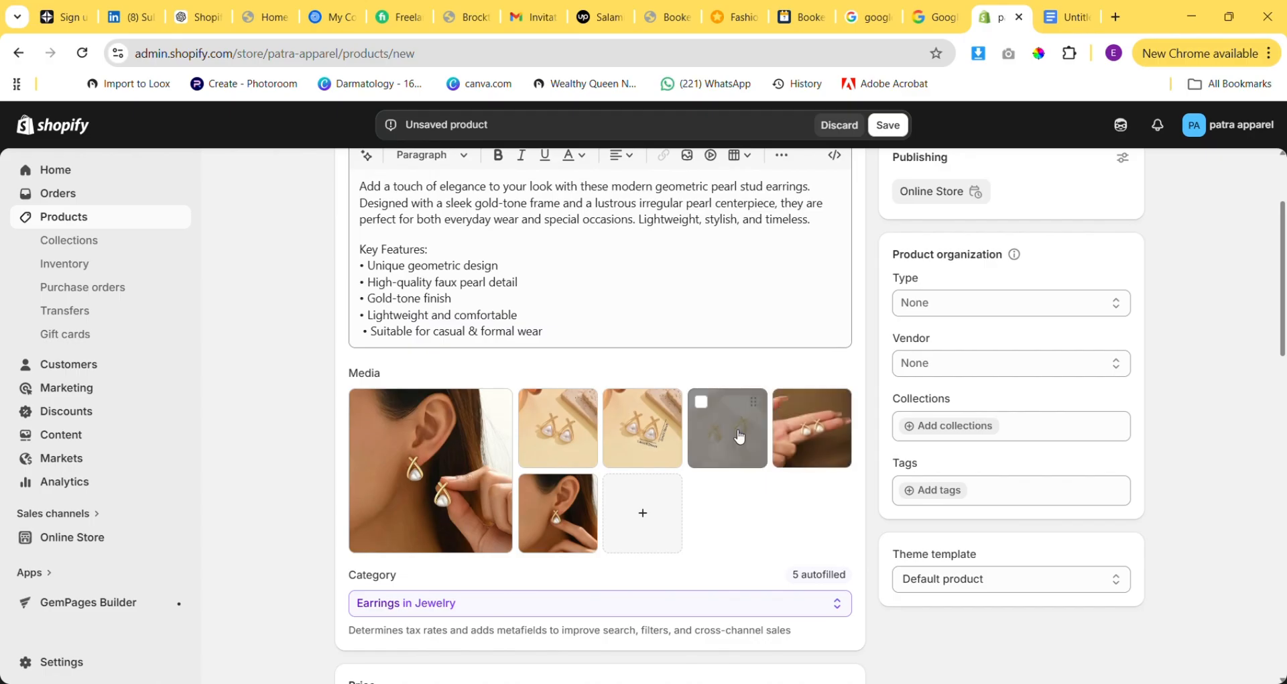
left_click_drag(736, 435, 455, 461)
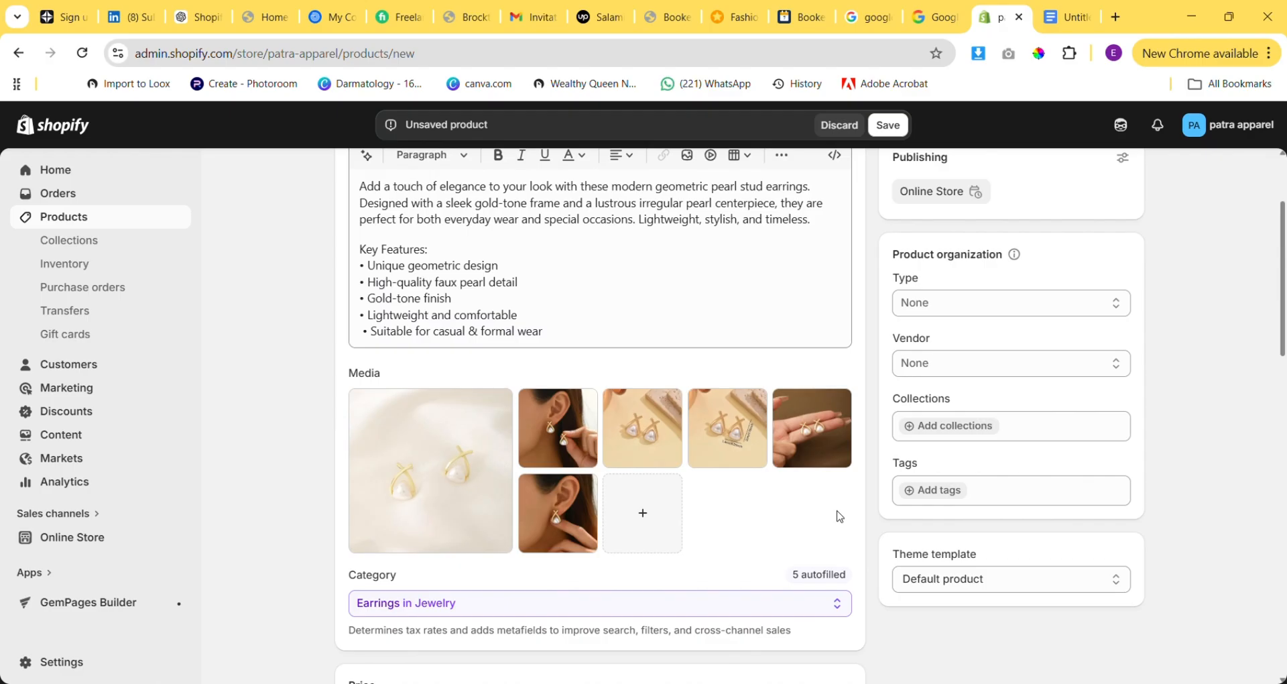
mouse_move(580, 453)
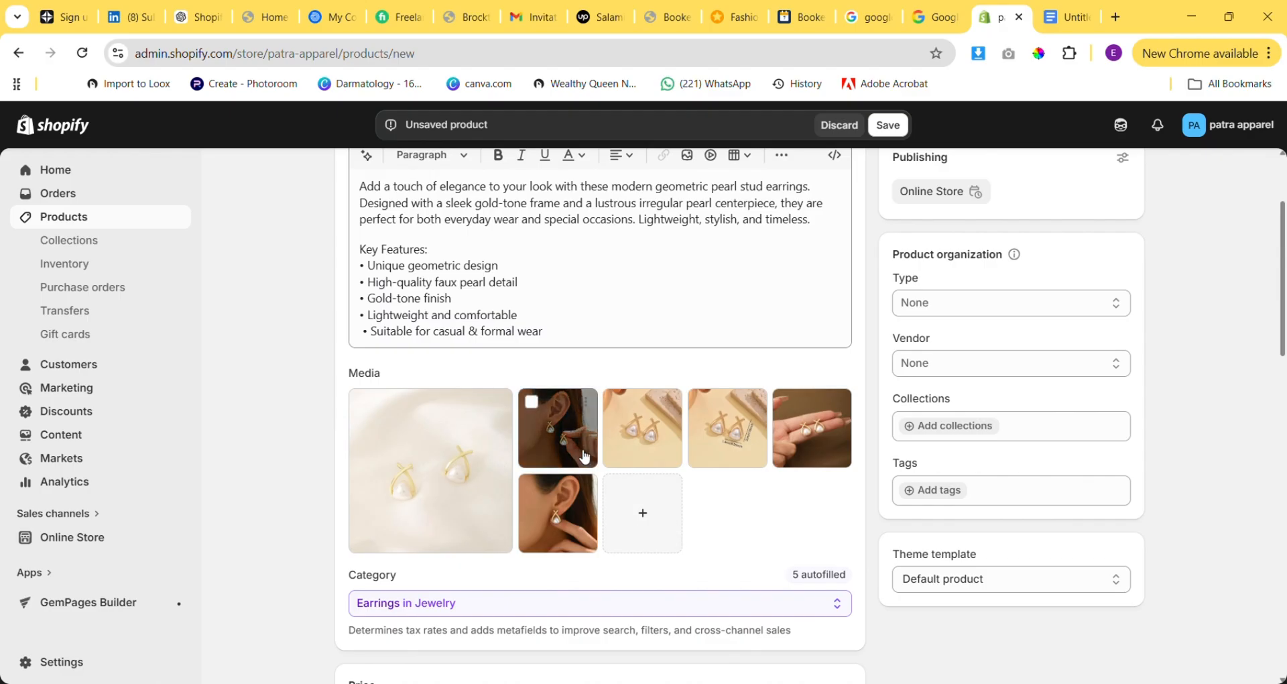
left_click_drag(580, 453, 488, 476)
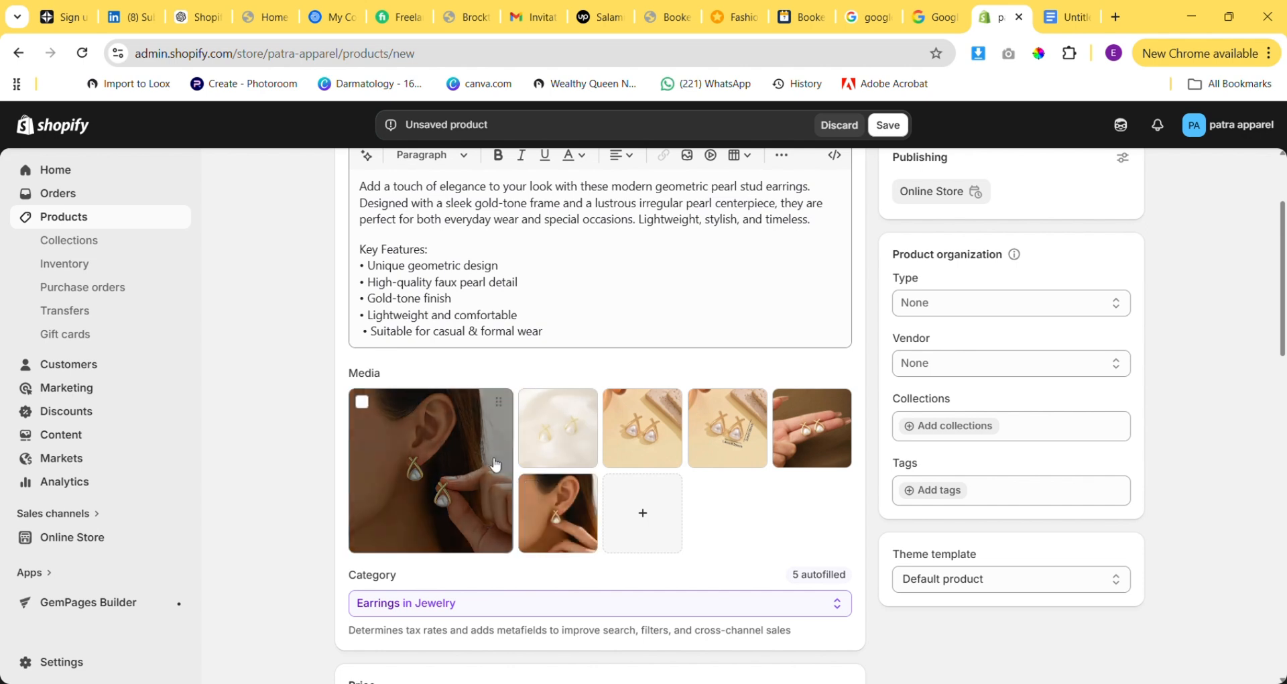
Set the product's price to 20.
scroll(491, 469, "down", 1)
scroll(494, 465, "down", 1)
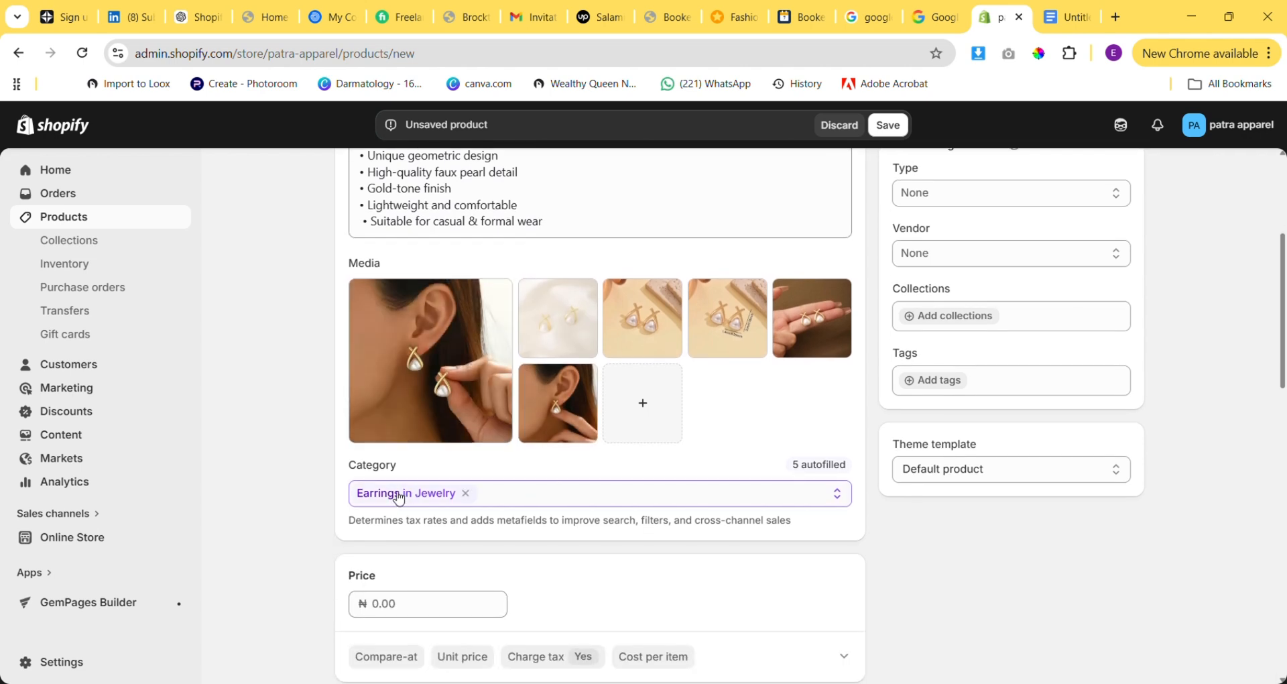
scroll(406, 500, "down", 2)
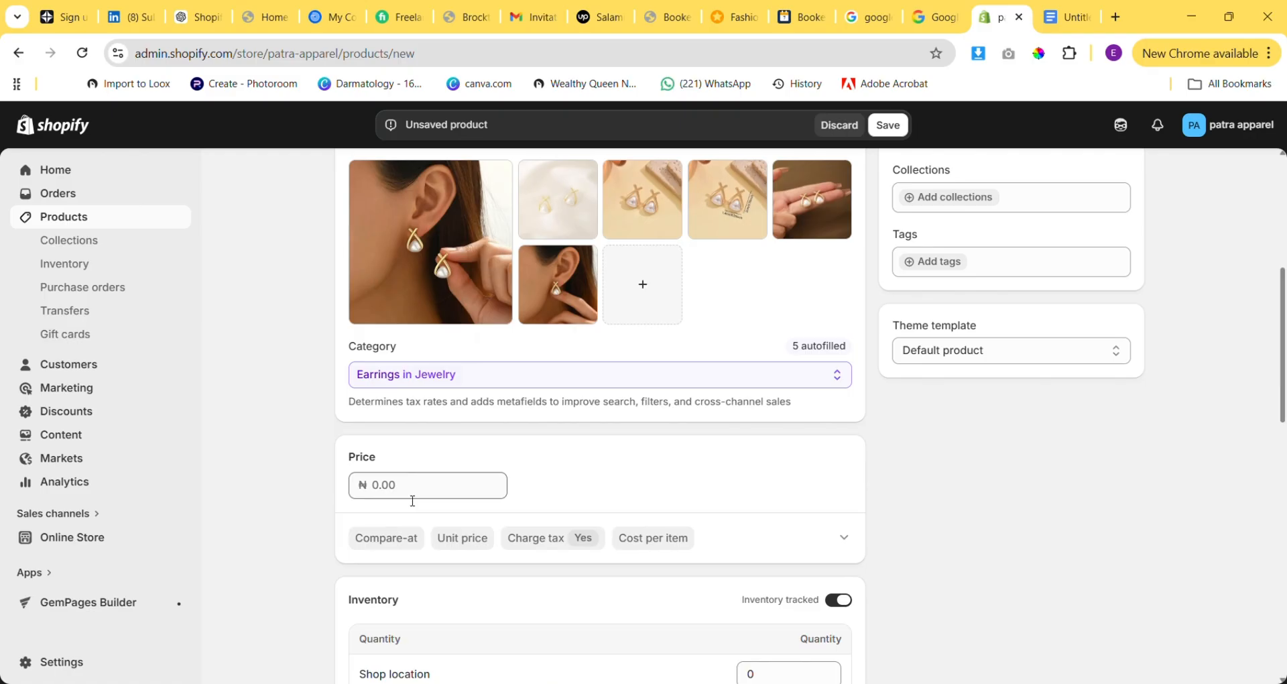
left_click(433, 485)
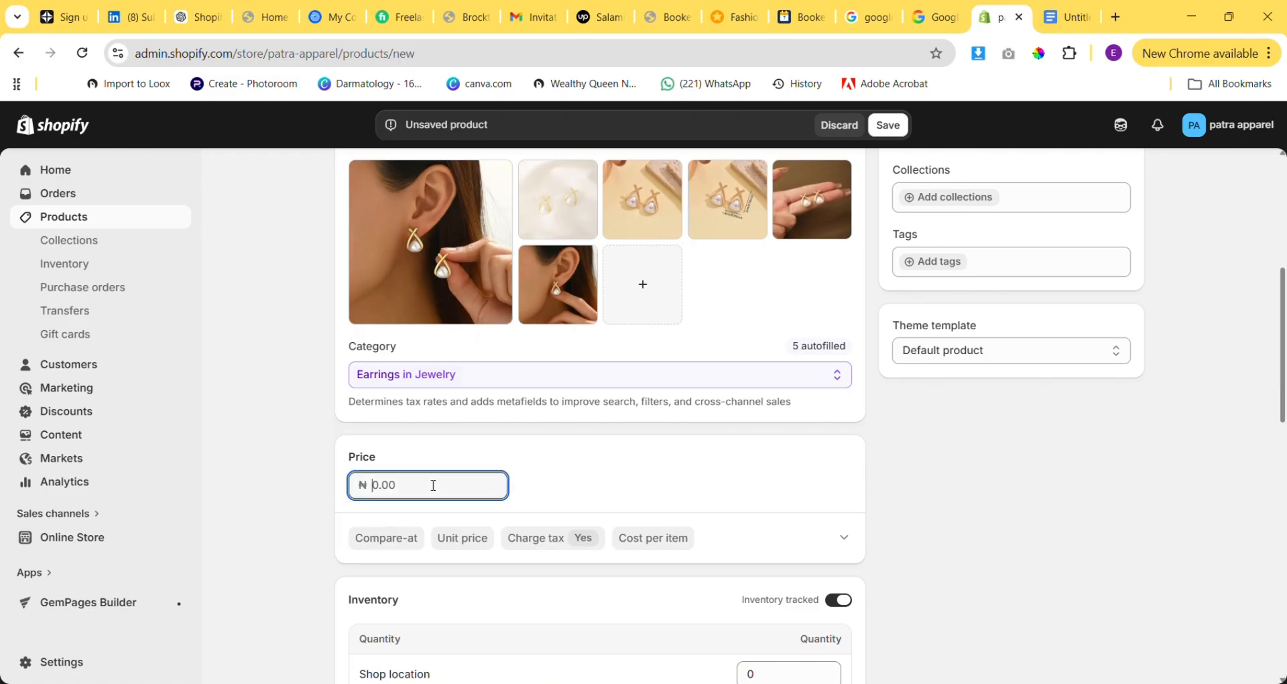
type("20")
Show the additional display prices and set the compare-at price to 22.
scroll(433, 485, "down", 2)
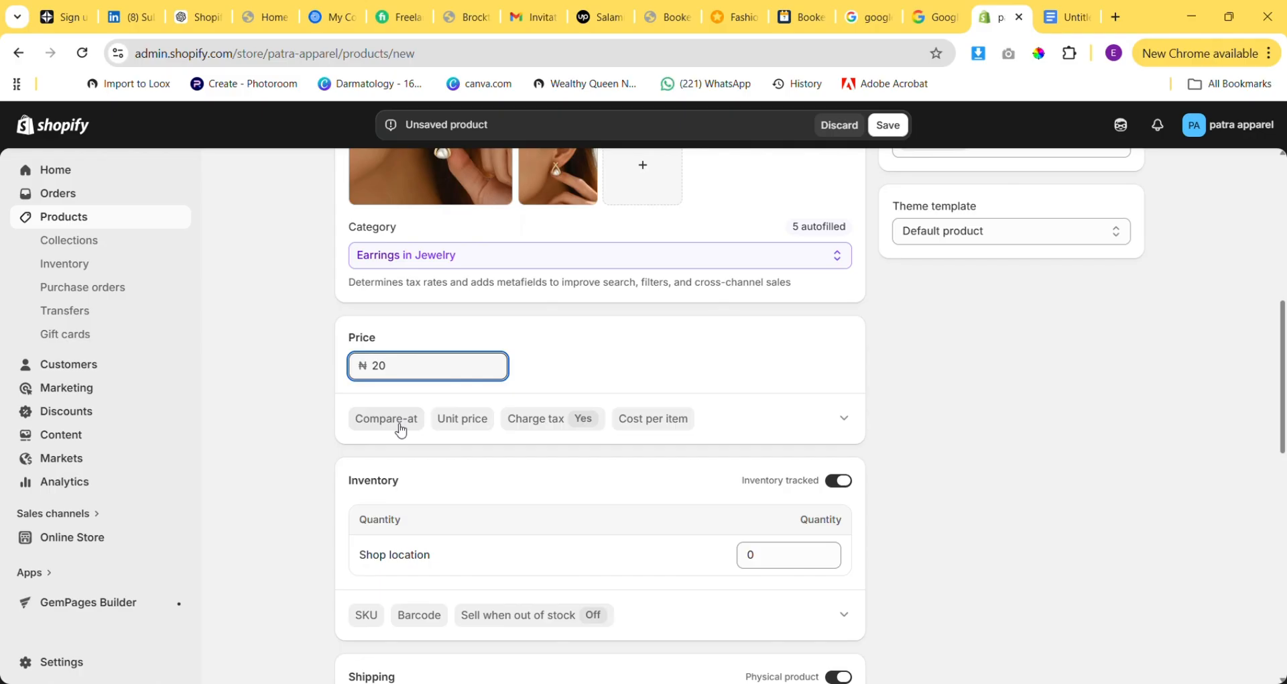
scroll(401, 429, "down", 1)
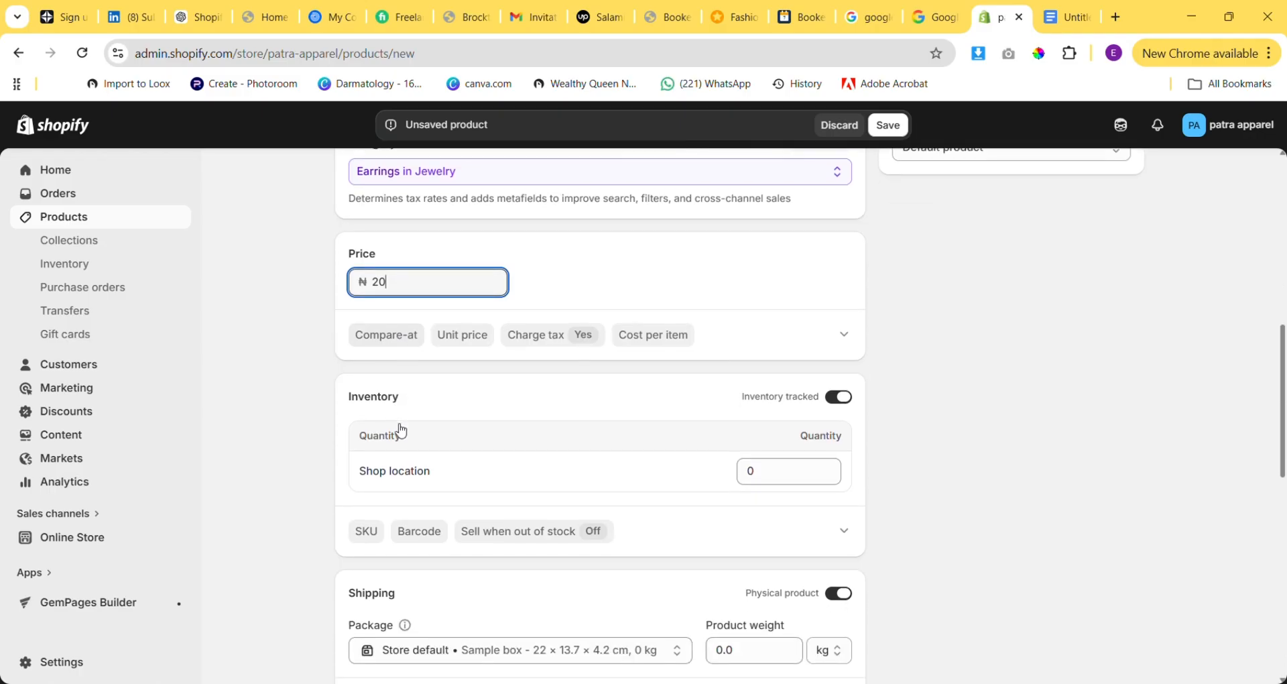
scroll(396, 430, "down", 1)
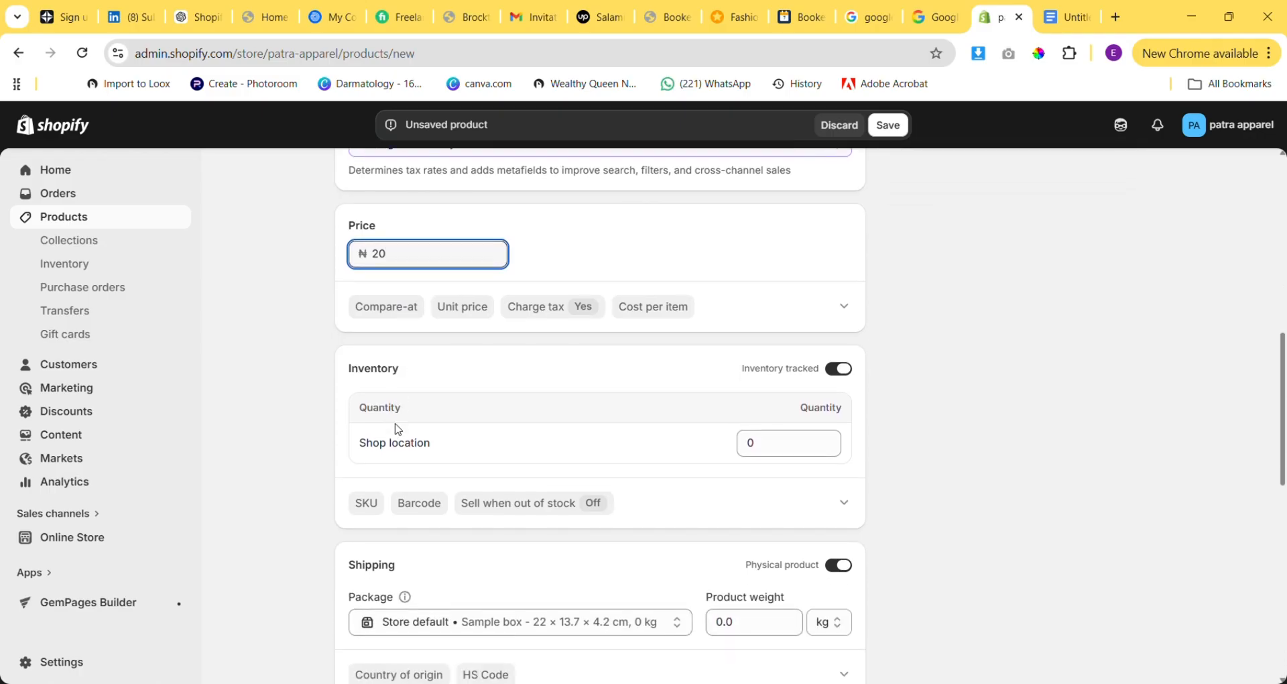
left_click(377, 305)
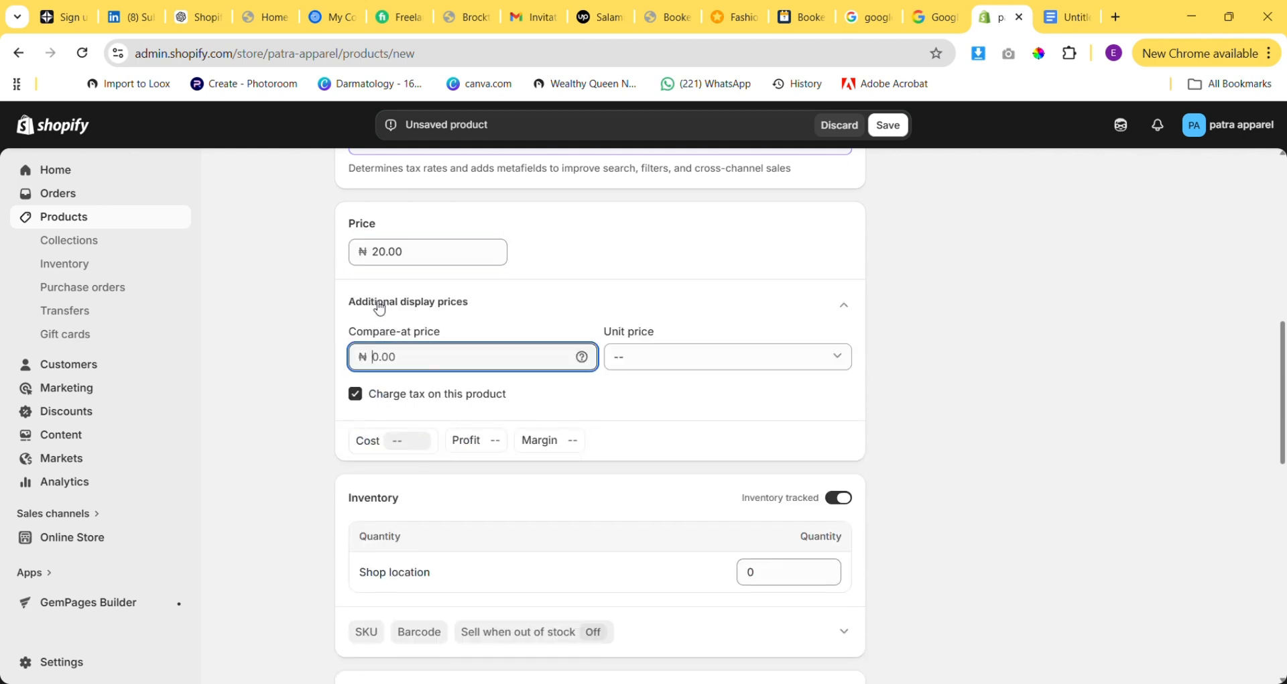
type("22")
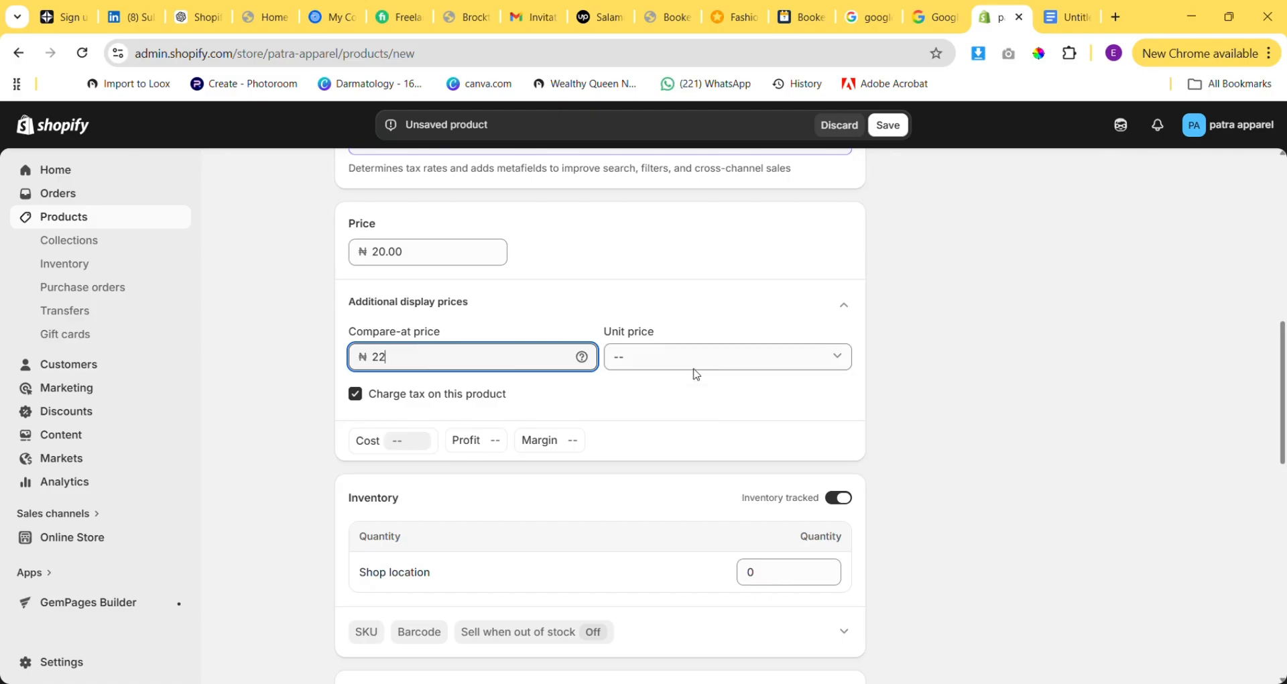
left_click(646, 395)
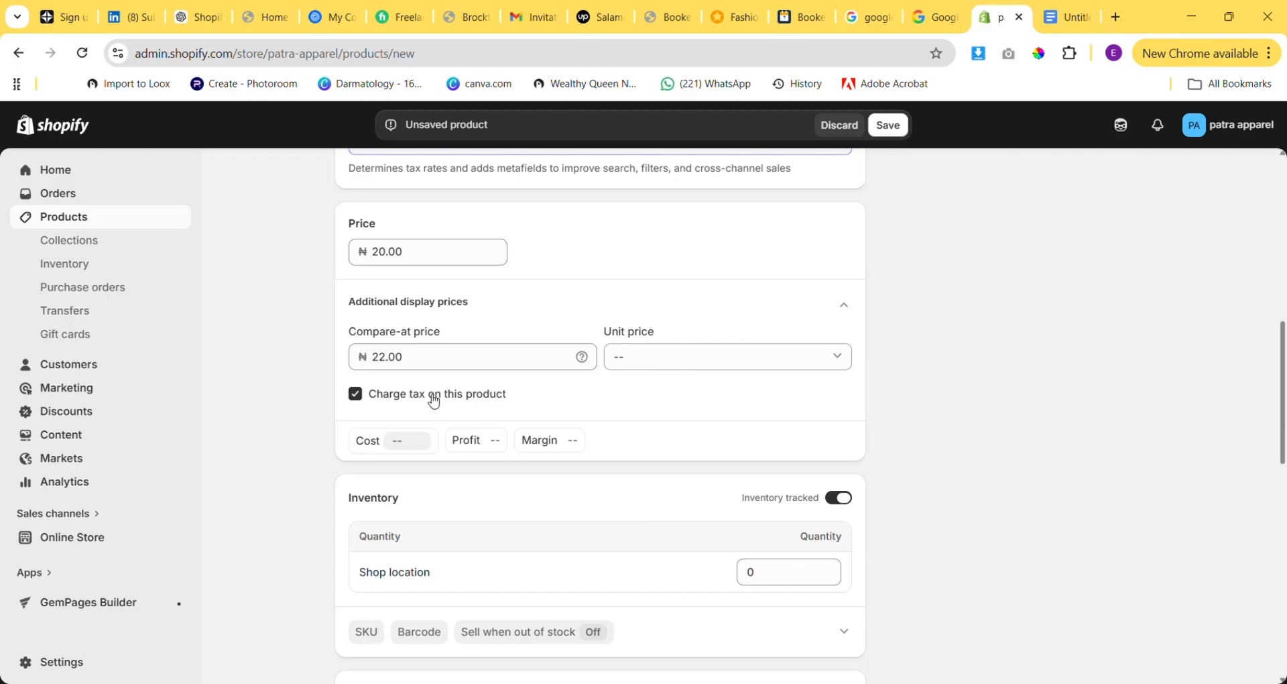
Turn off charging tax on this product and undo that change.
scroll(434, 400, "down", 1)
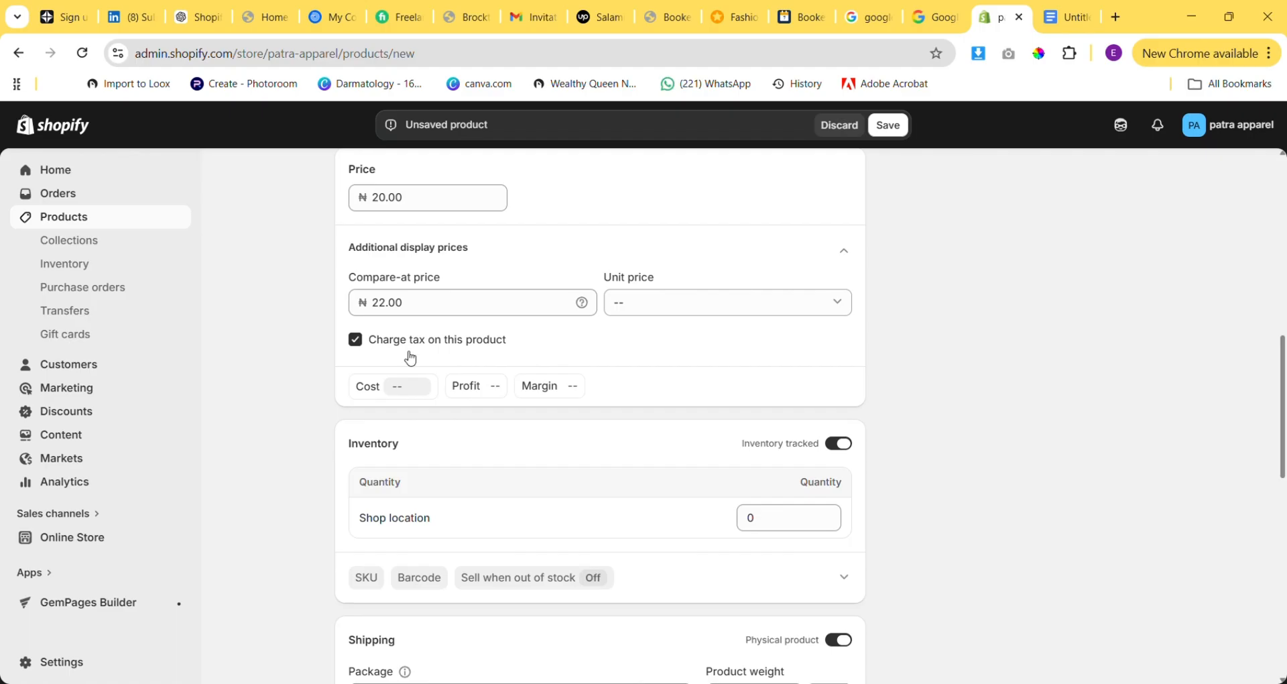
left_click(363, 348)
scroll(365, 350, "down", 2)
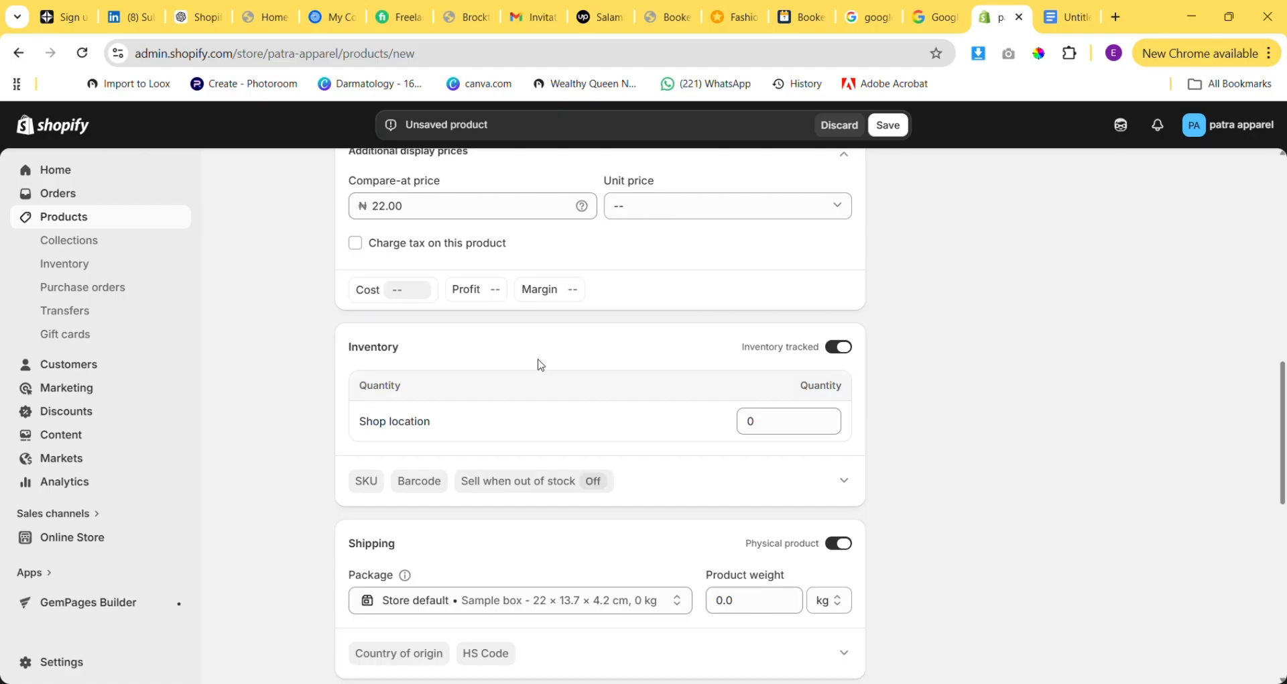
key("ctrl+z")
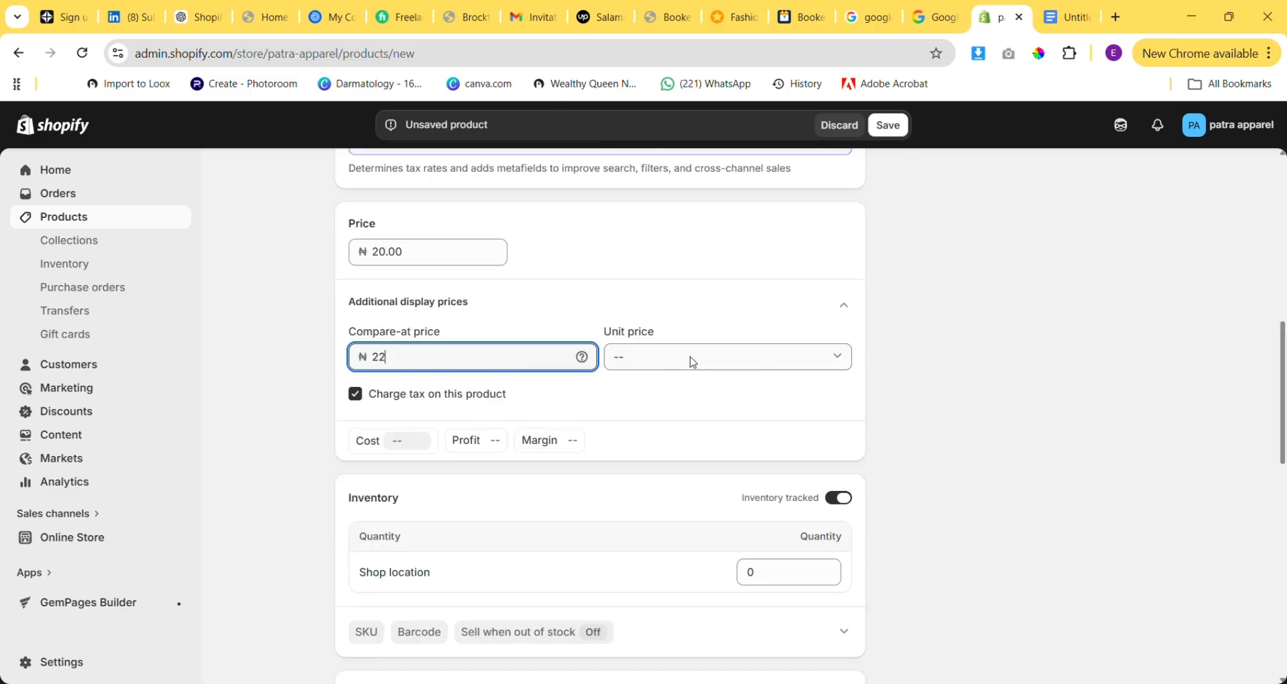
left_click(693, 362)
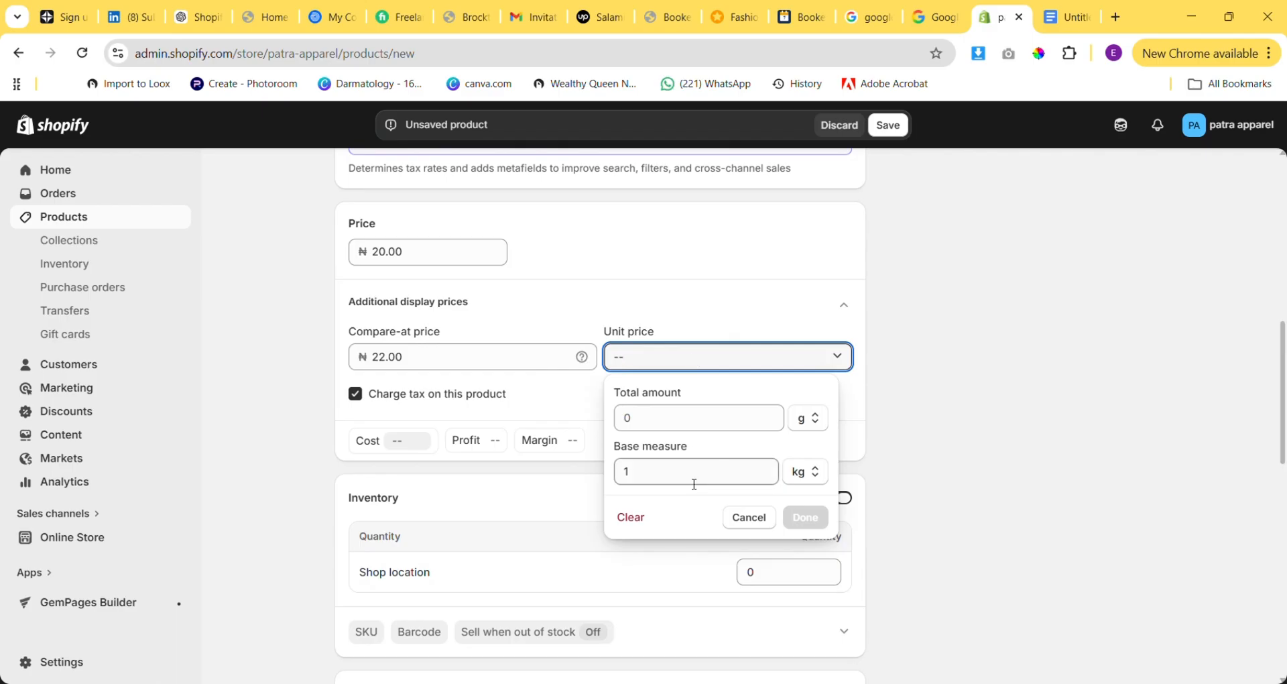
left_click(649, 523)
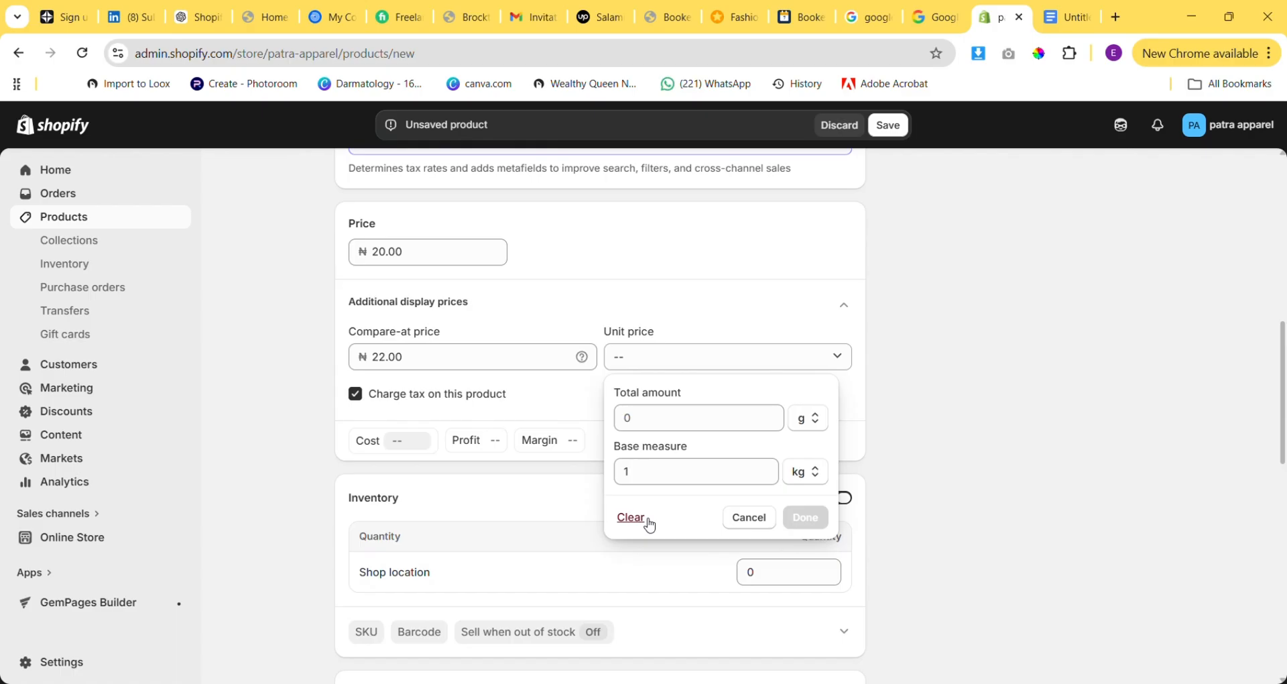
left_click(648, 524)
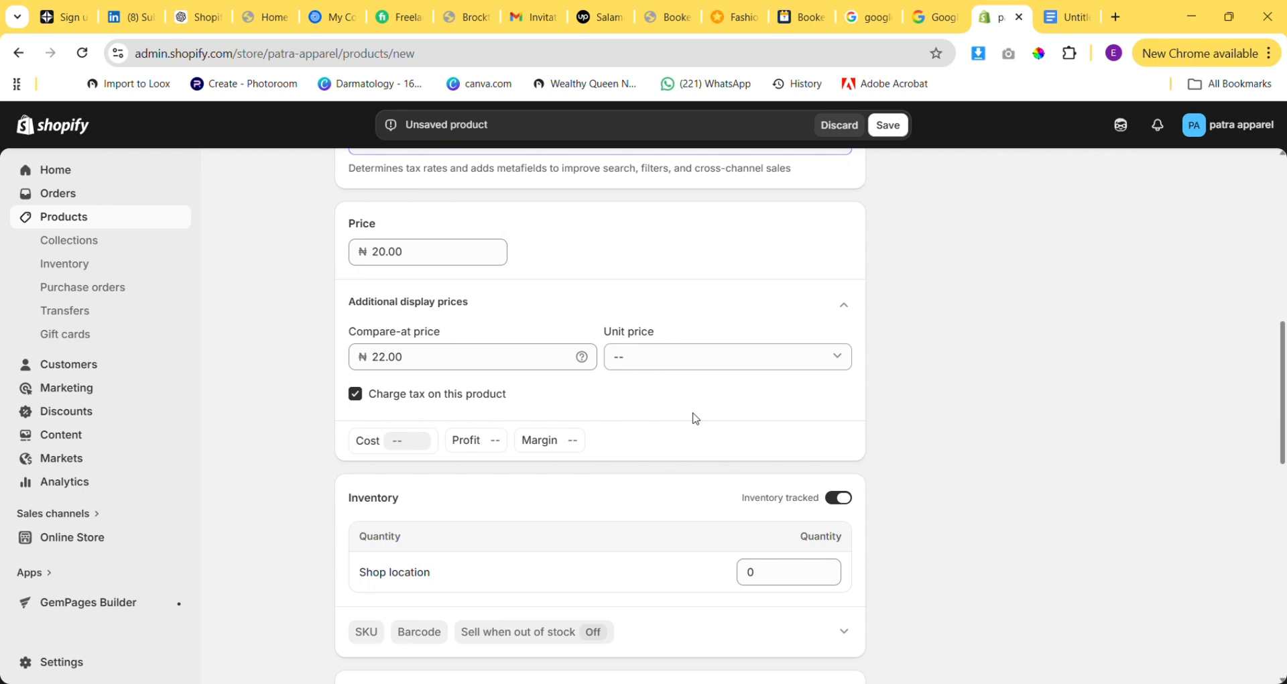
Enter a Shop location stock quantity of 1002 and correct it to 25.
scroll(696, 418, "down", 3)
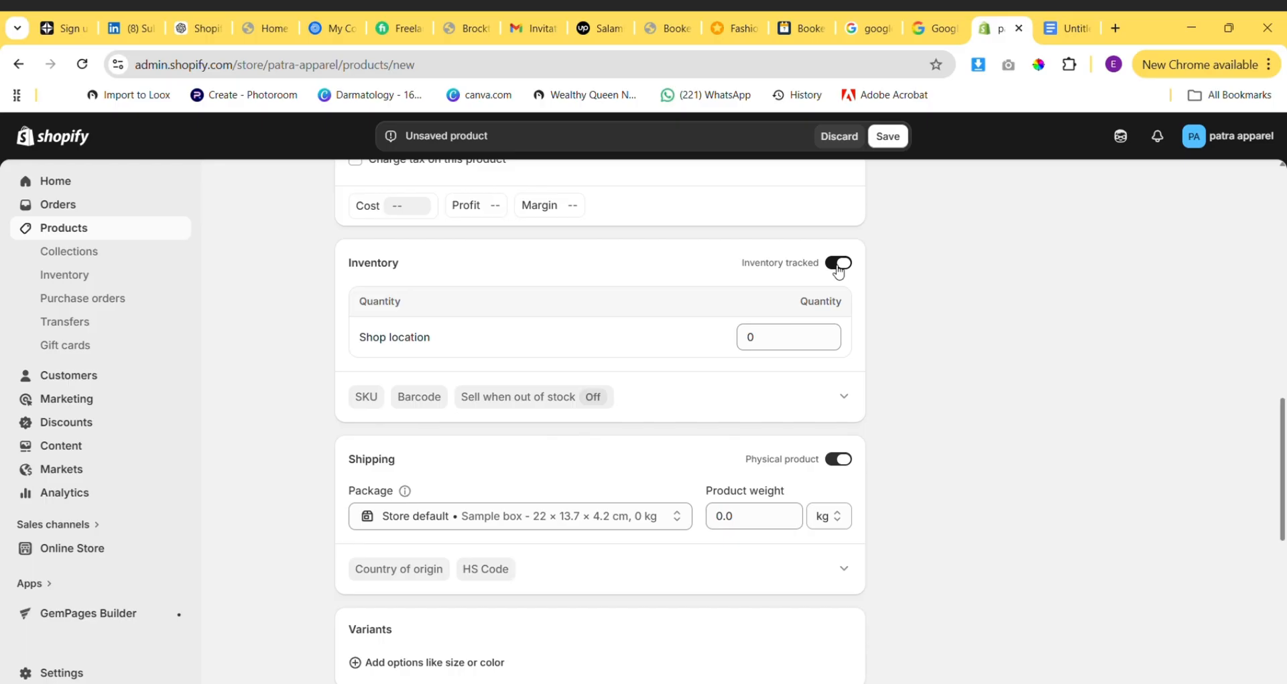
scroll(838, 262, "down", 1)
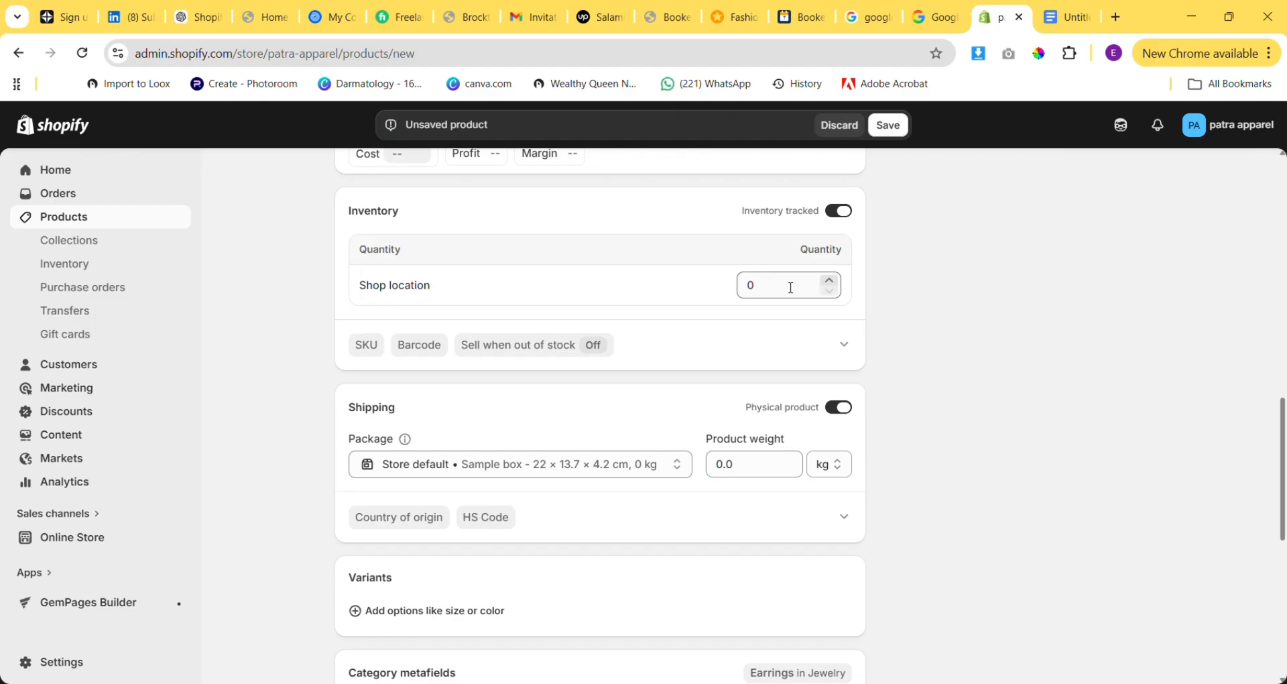
left_click(790, 287)
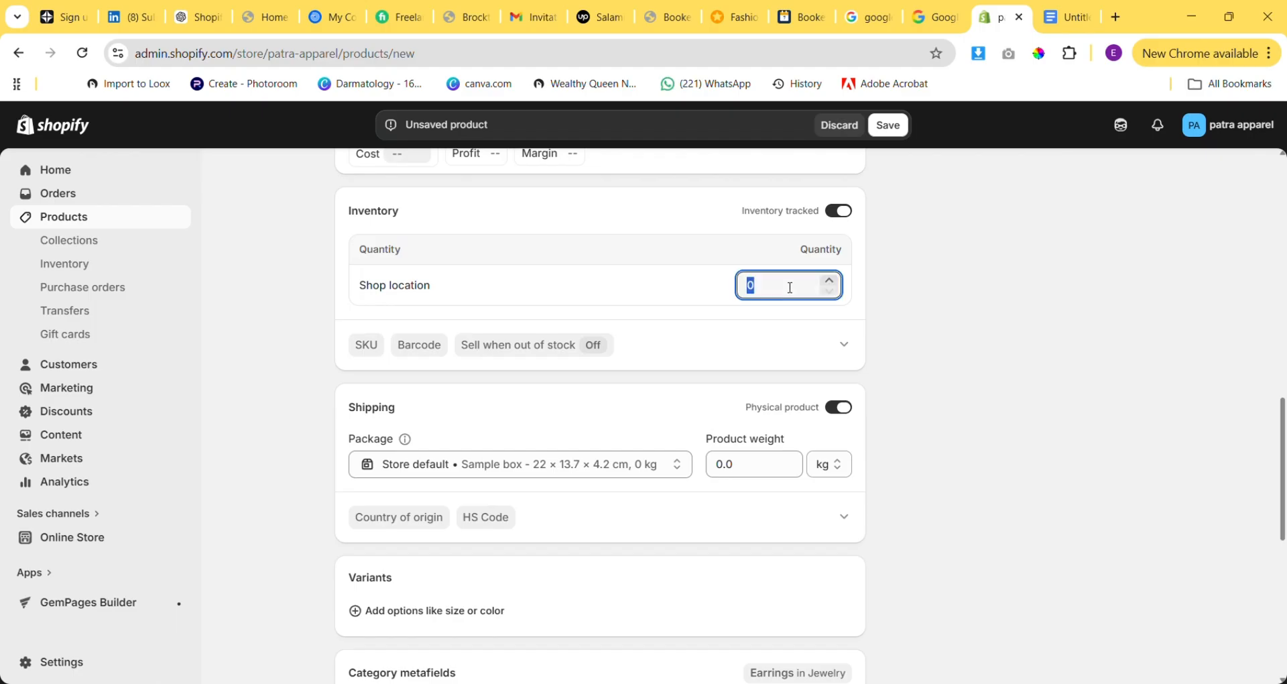
type("1002")
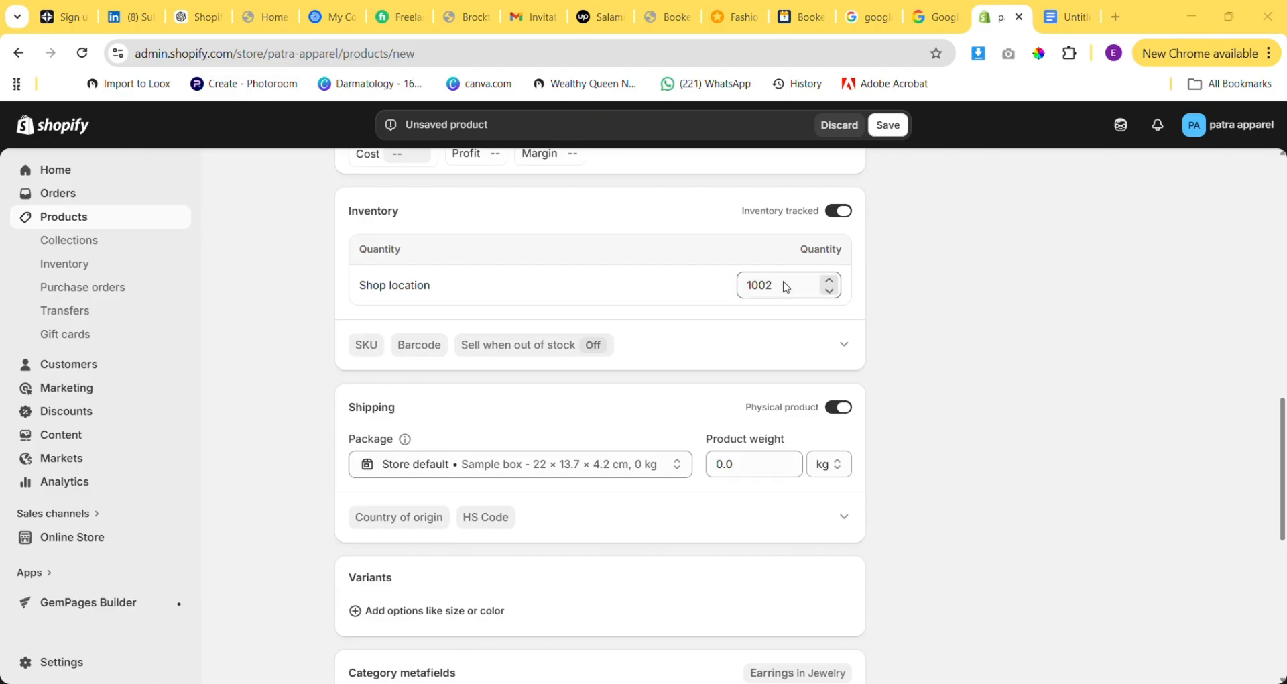
left_click(622, 16)
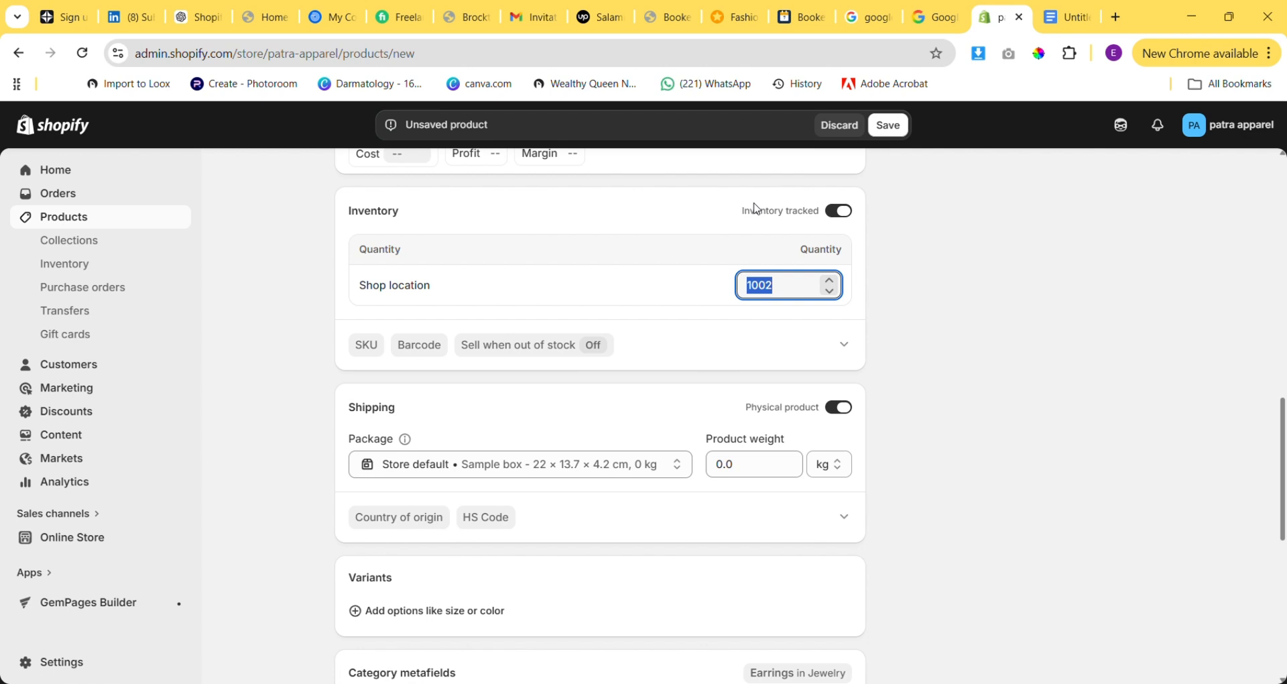
type("25")
Set the SKU to EARR-GEO-PRL-001, and turn selling when out of stock on and back off.
left_click(365, 349)
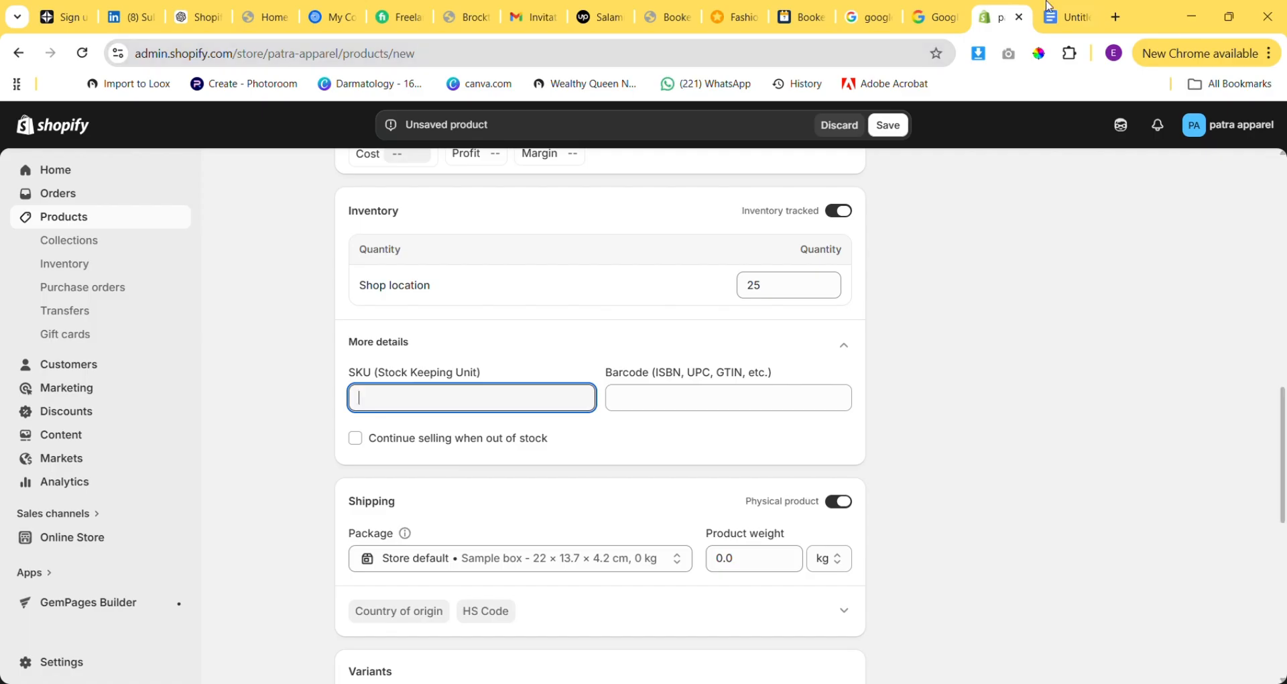
type("EARR-GEO-PRL-001")
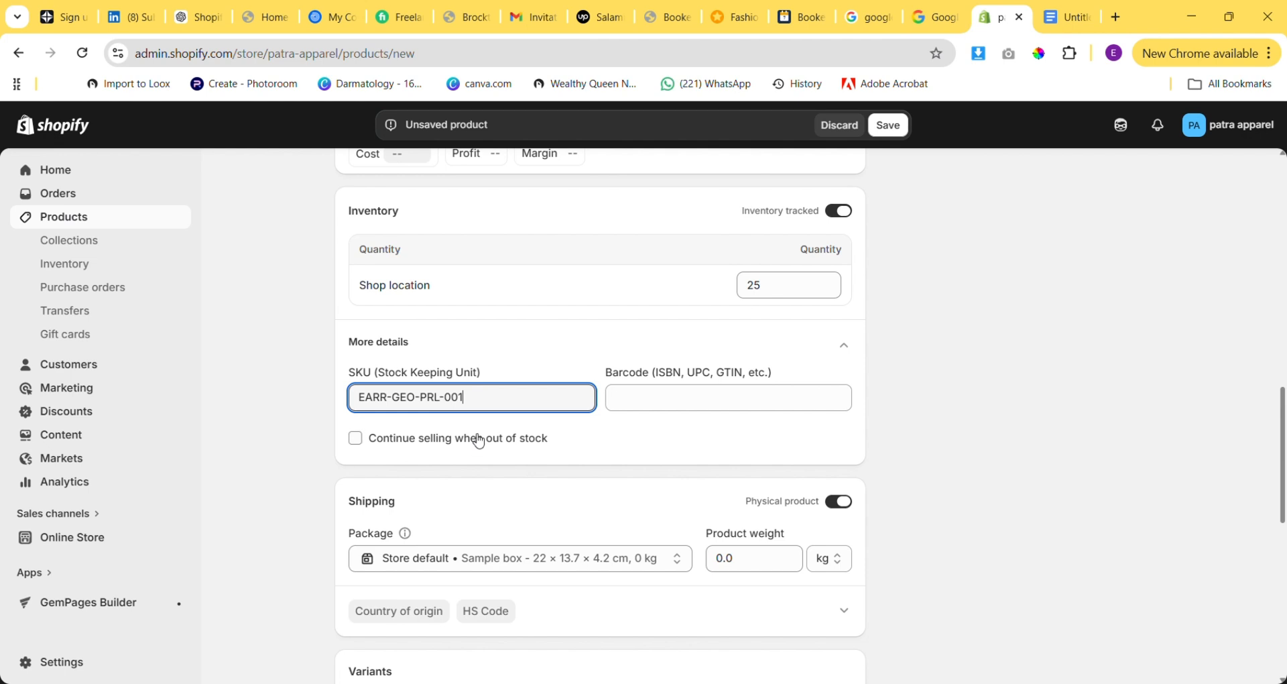
left_click(365, 449)
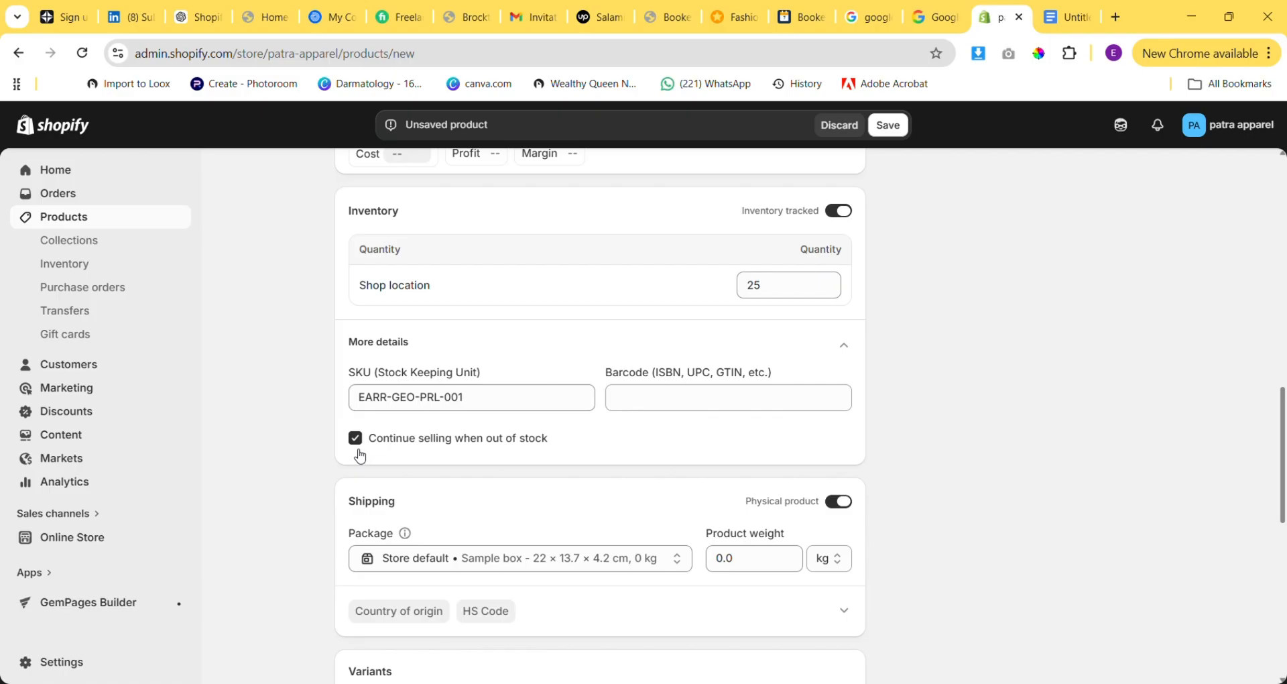
left_click(360, 456)
Set the product weight in the shipping details to 0.05 kg.
scroll(360, 455, "down", 1)
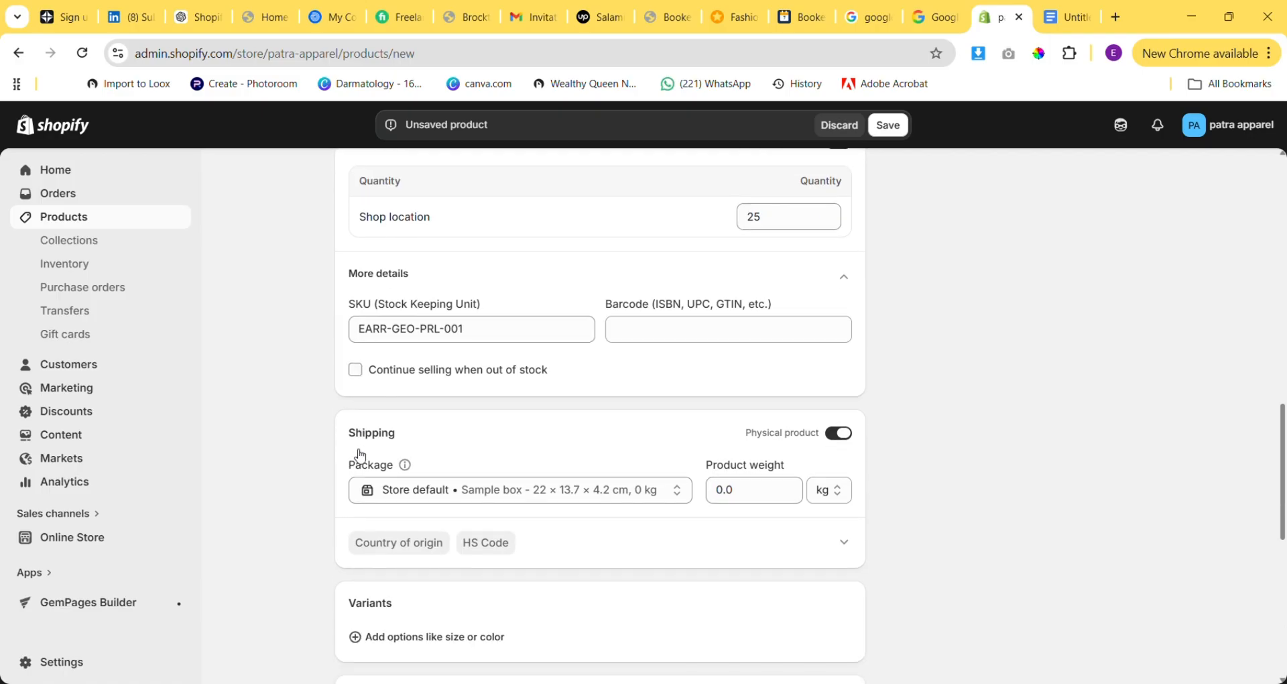
scroll(360, 456, "down", 1)
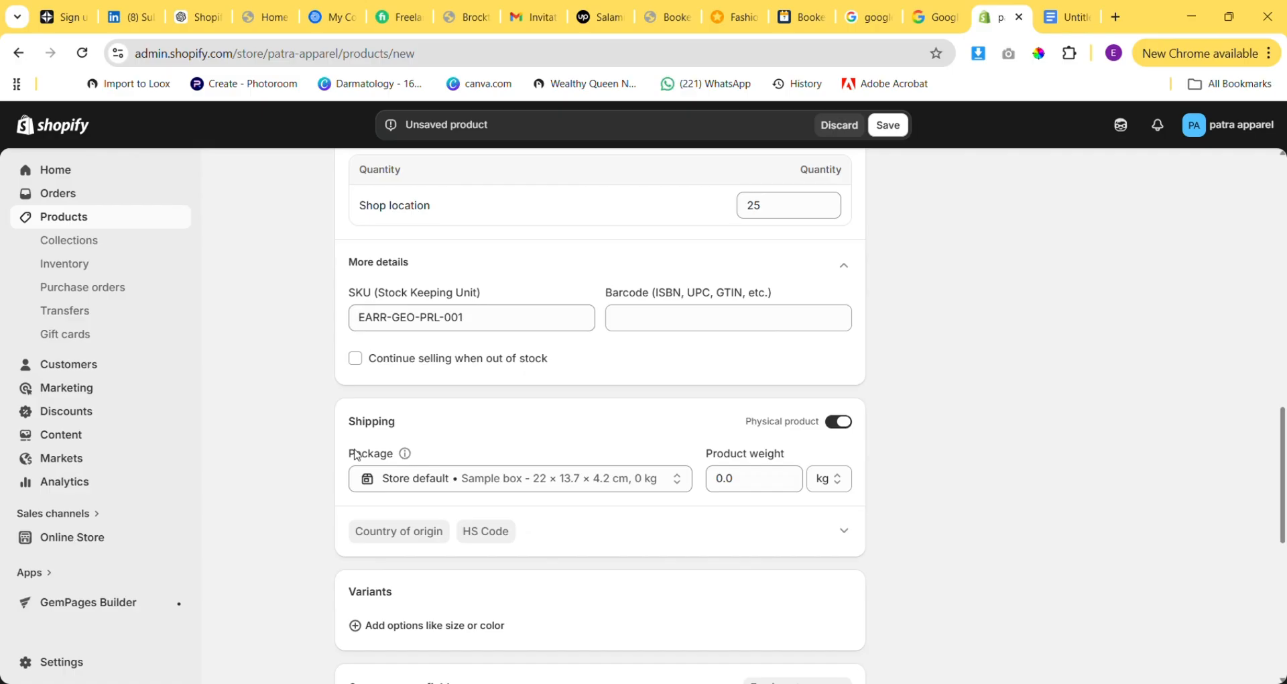
scroll(355, 454, "down", 1)
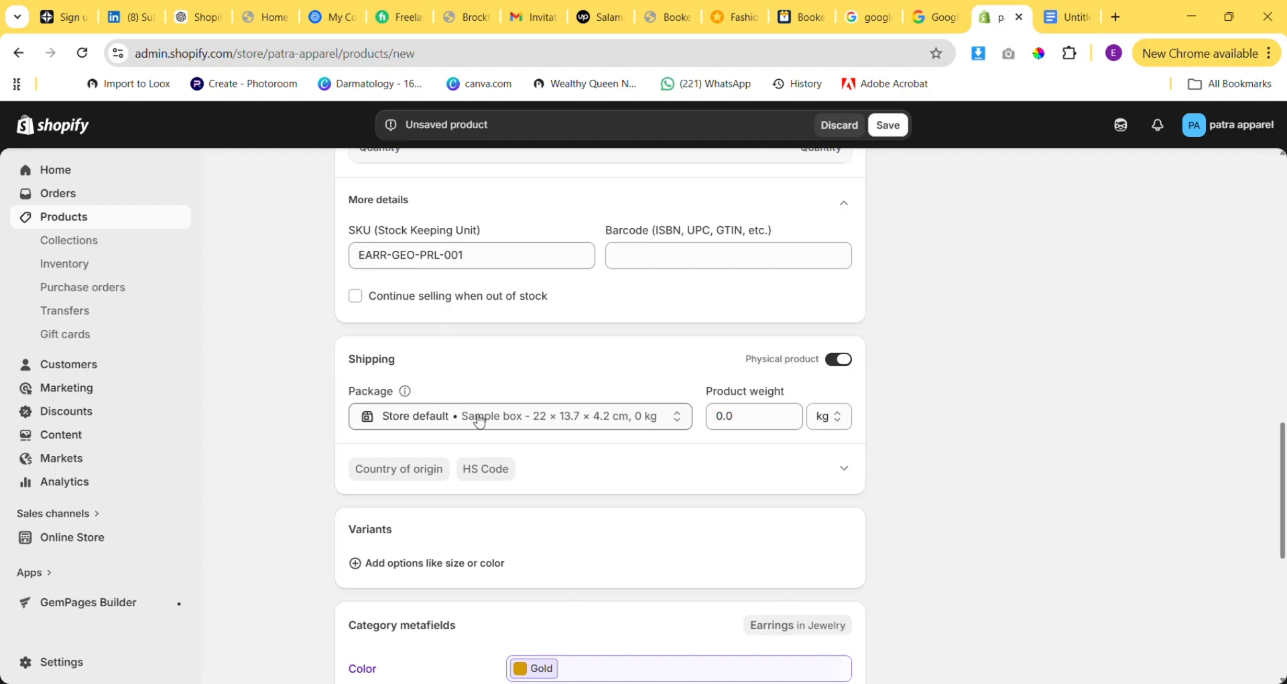
scroll(604, 419, "down", 1)
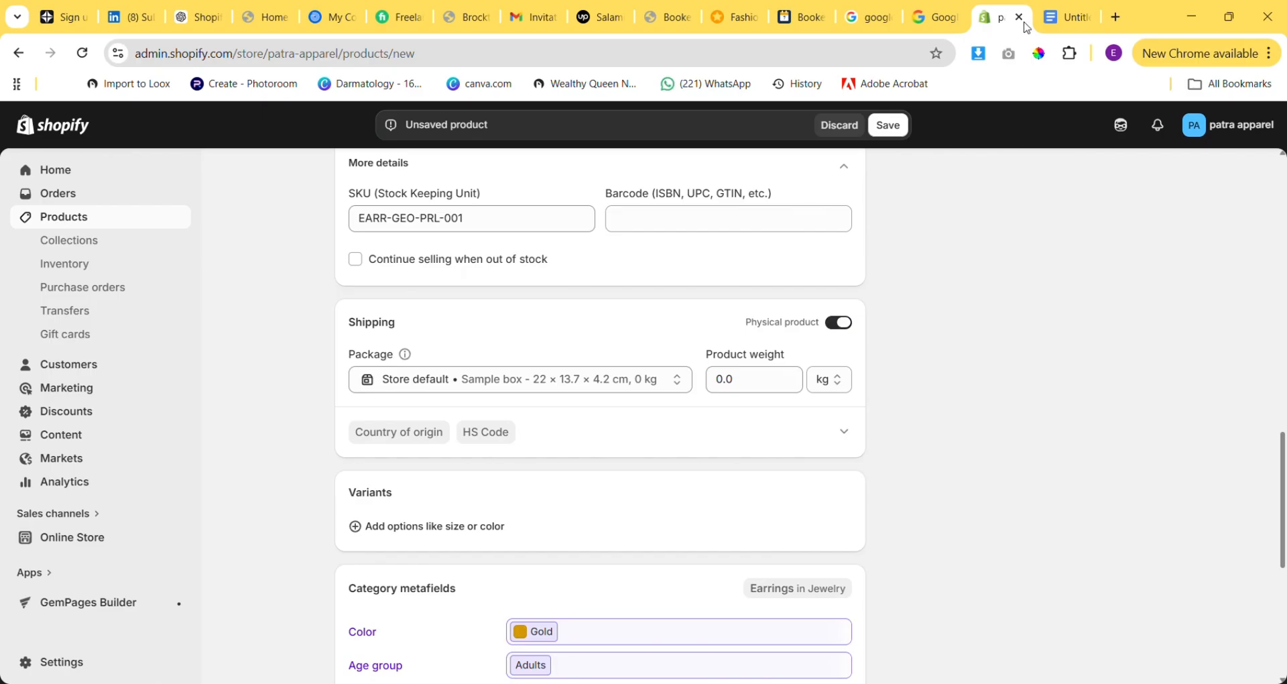
scroll(644, 518, "down", 1)
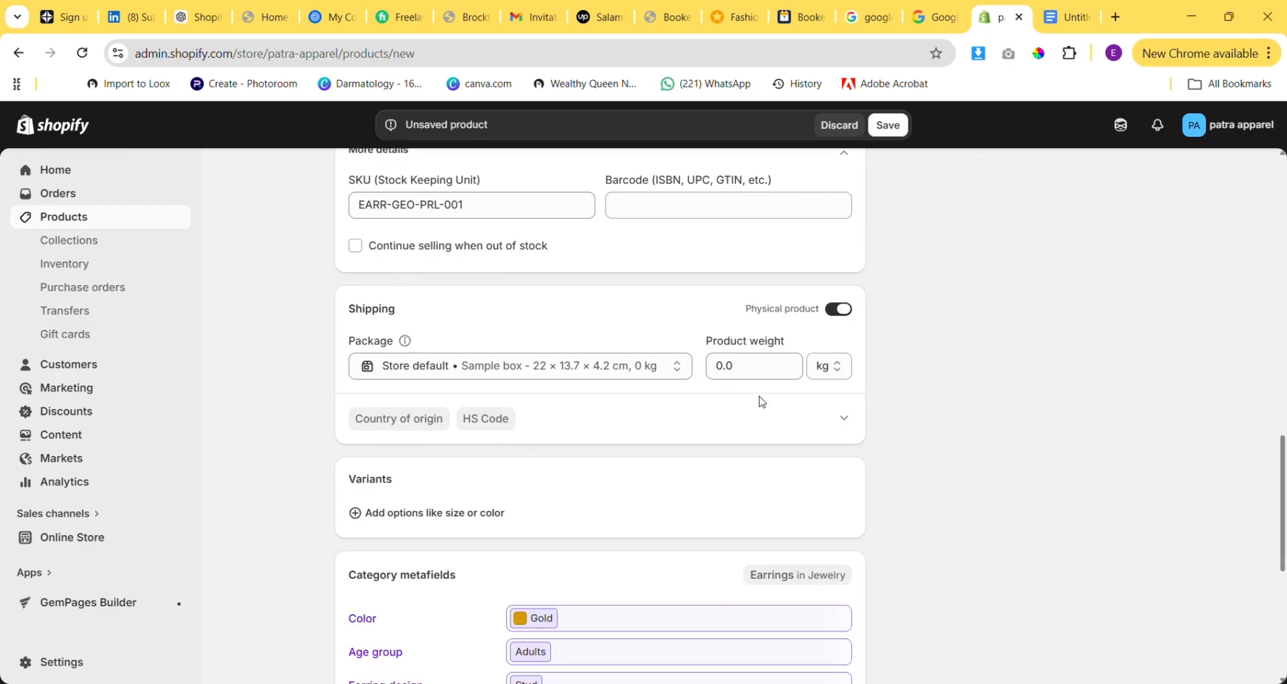
left_click(776, 372)
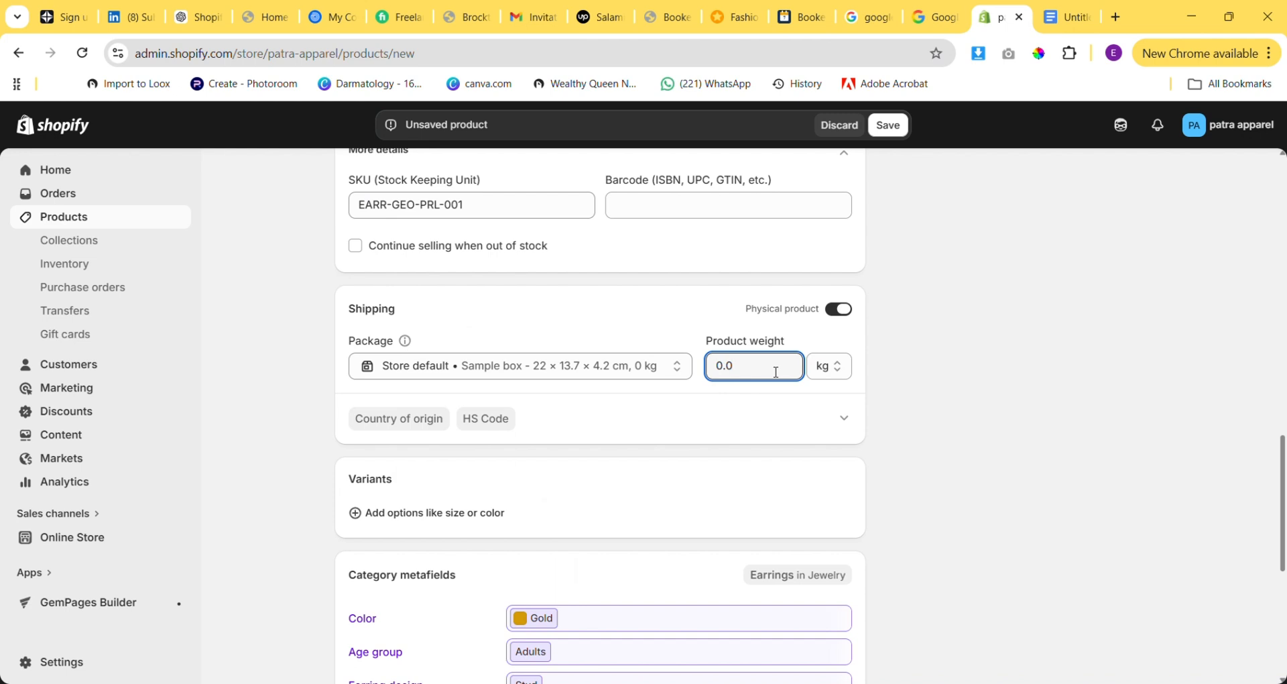
key("ctrl+a")
type("0.05")
Look over the variants and category metafields, and open the search engine listing for editing.
scroll(667, 400, "down", 1)
scroll(667, 401, "down", 3)
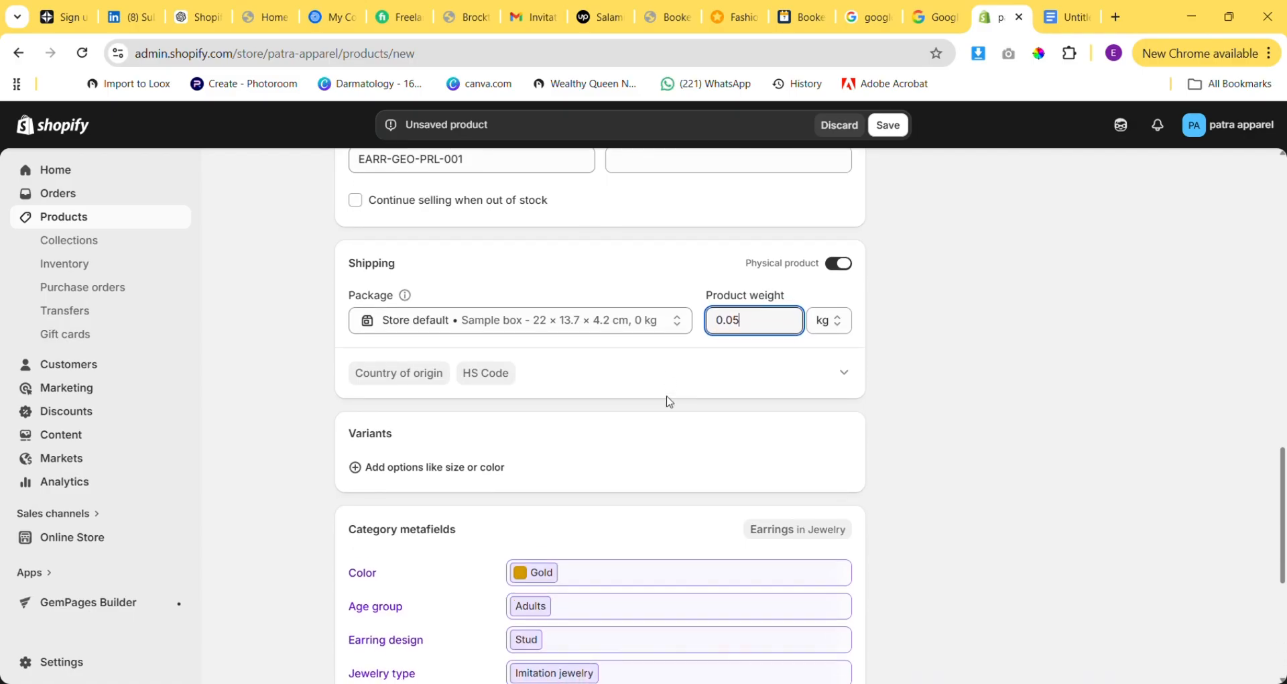
scroll(667, 401, "down", 1)
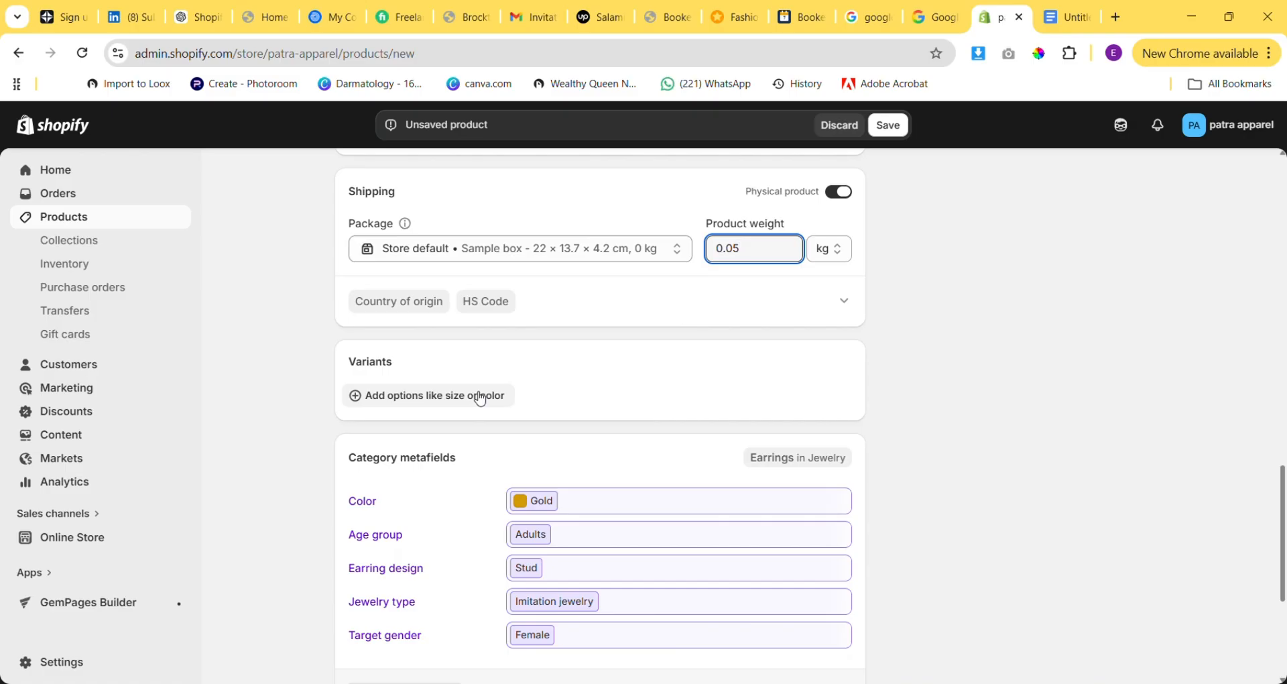
scroll(480, 398, "down", 2)
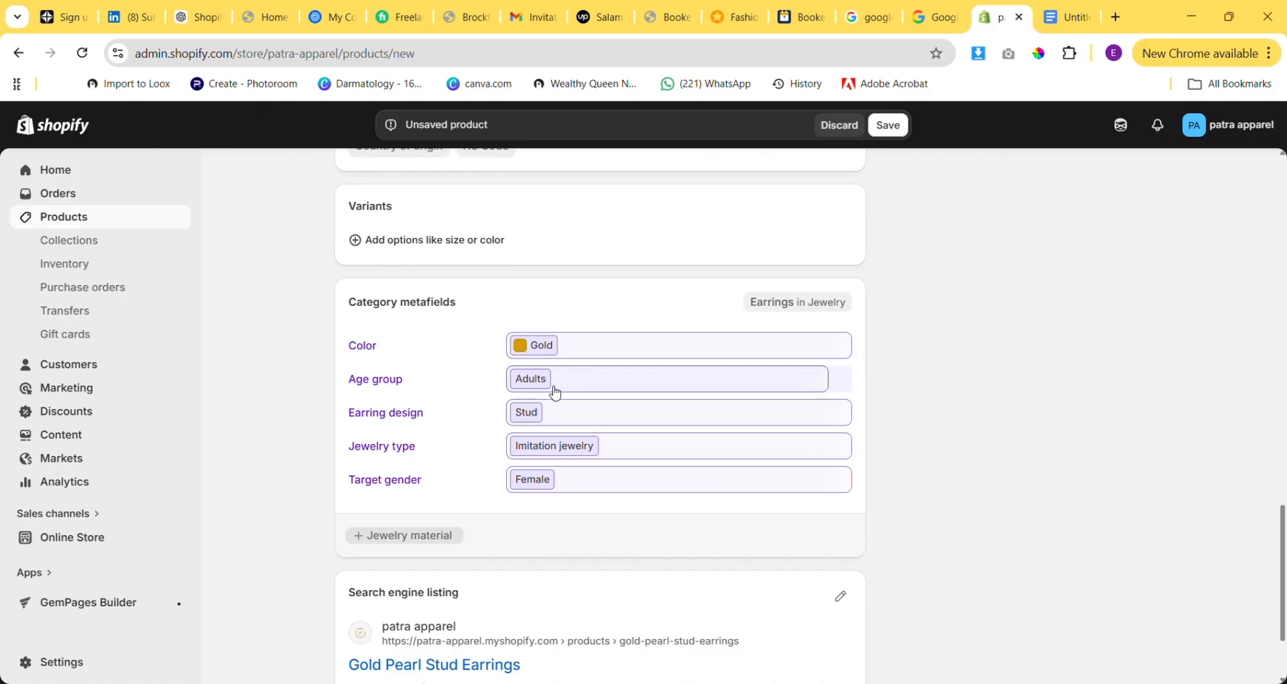
scroll(555, 392, "down", 2)
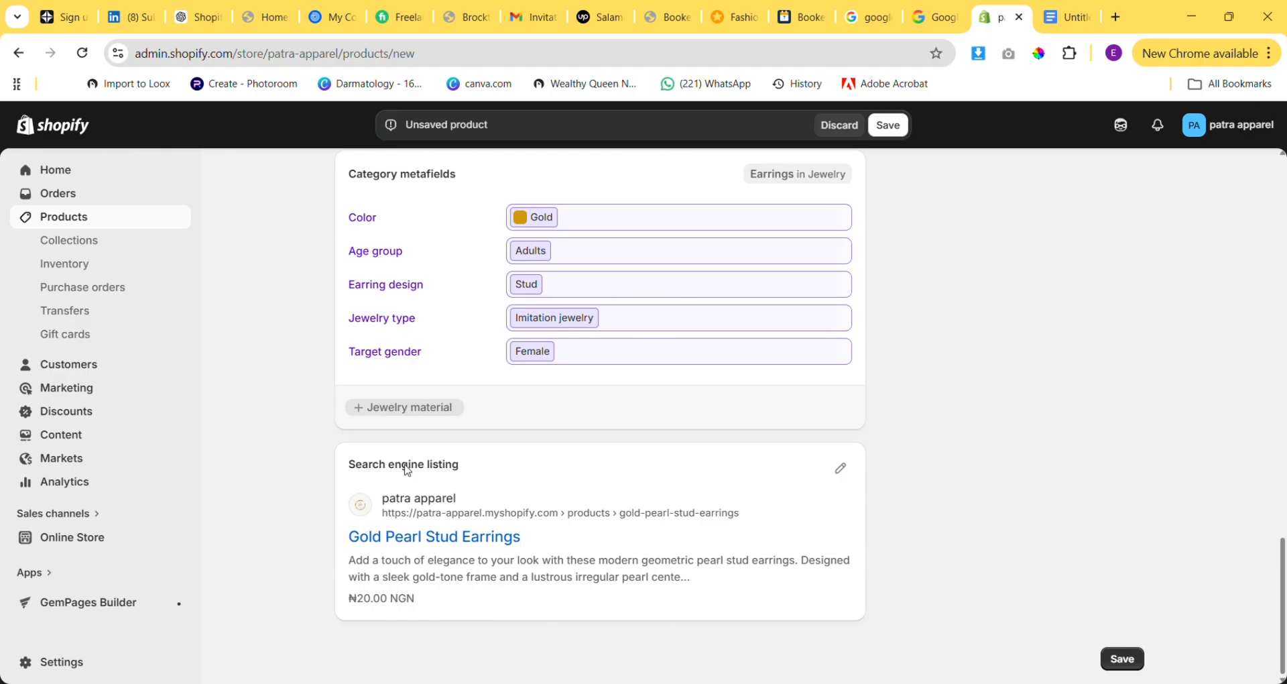
left_click(841, 468)
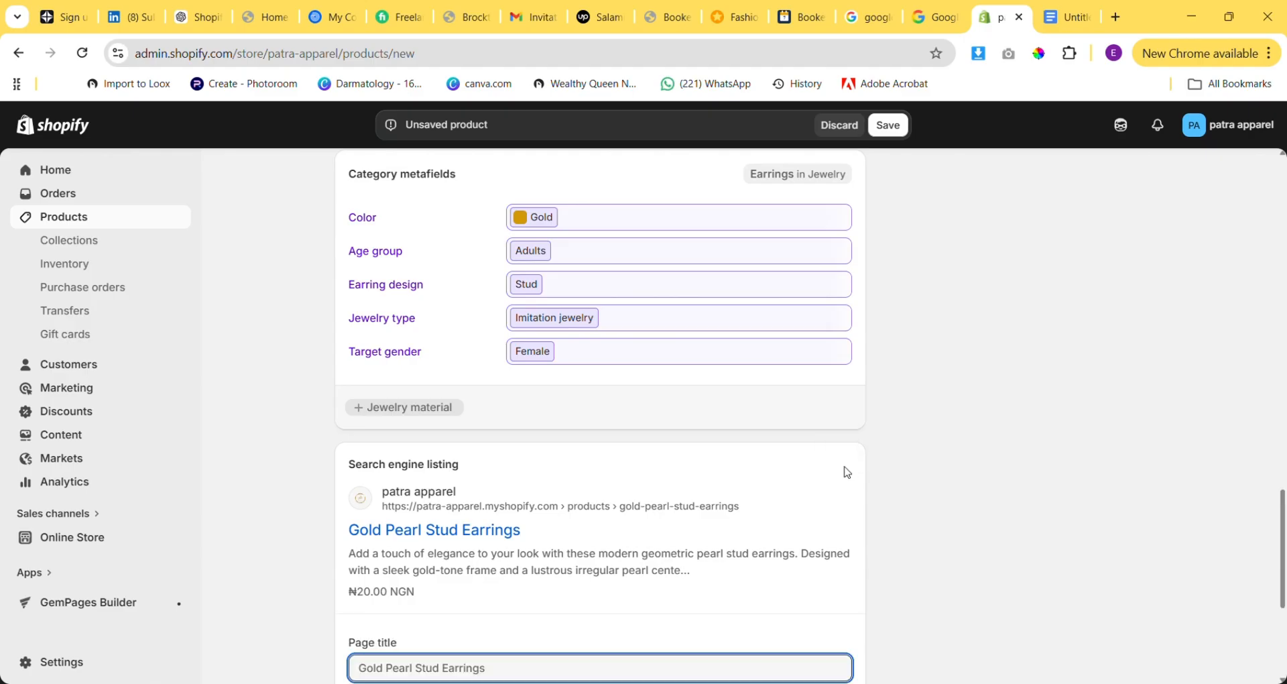
scroll(847, 472, "down", 3)
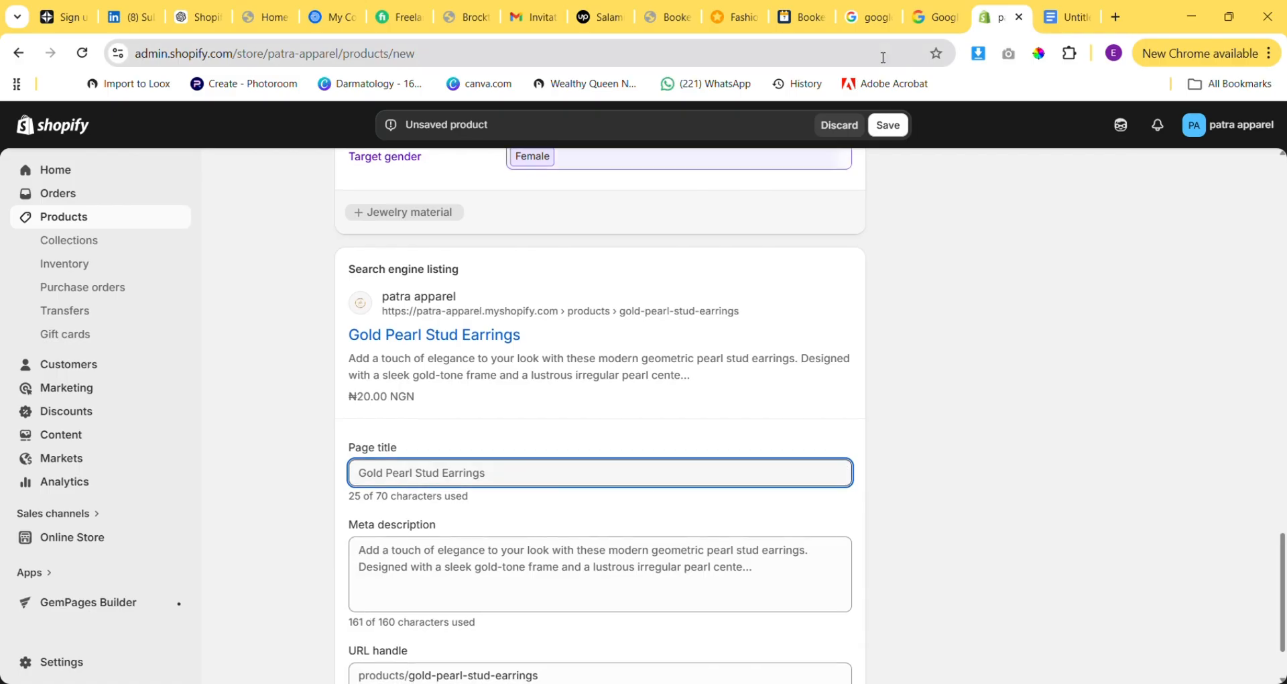
Switch to the Google Docs product document and select "Pearl Stud Earrings, Elegant Minimal Jewelry" in the SEO title.
left_click(1074, 11)
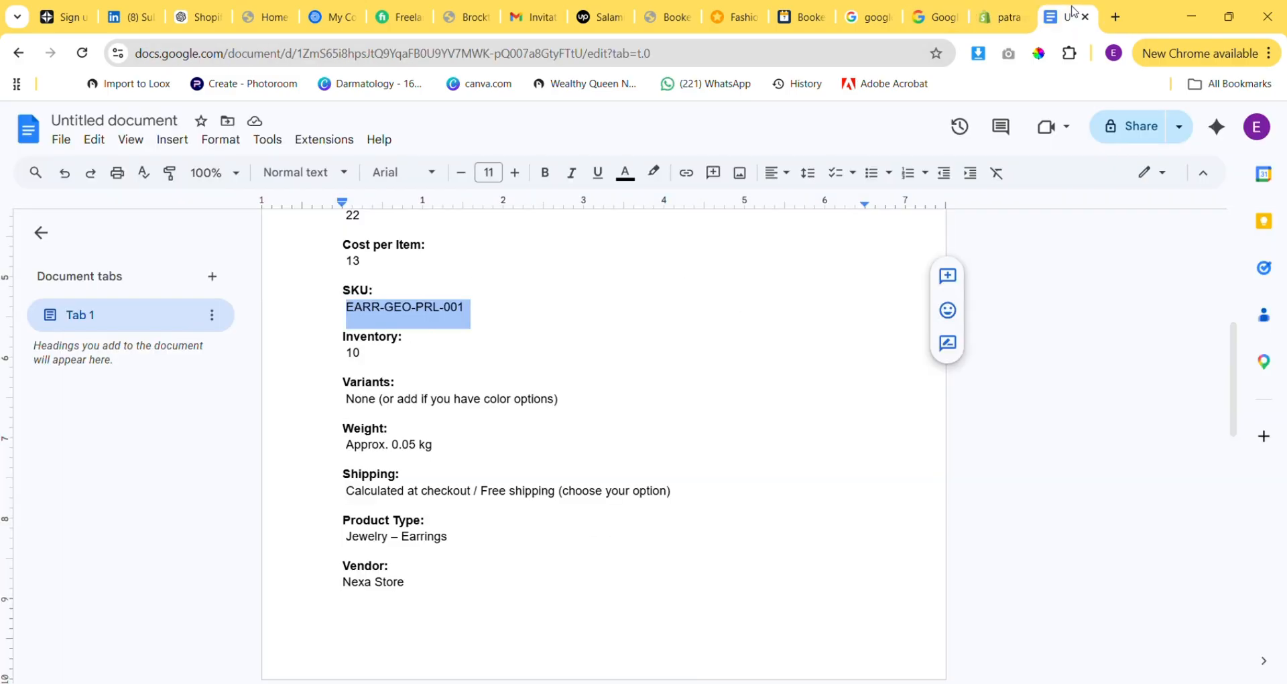
scroll(609, 362, "down", 2)
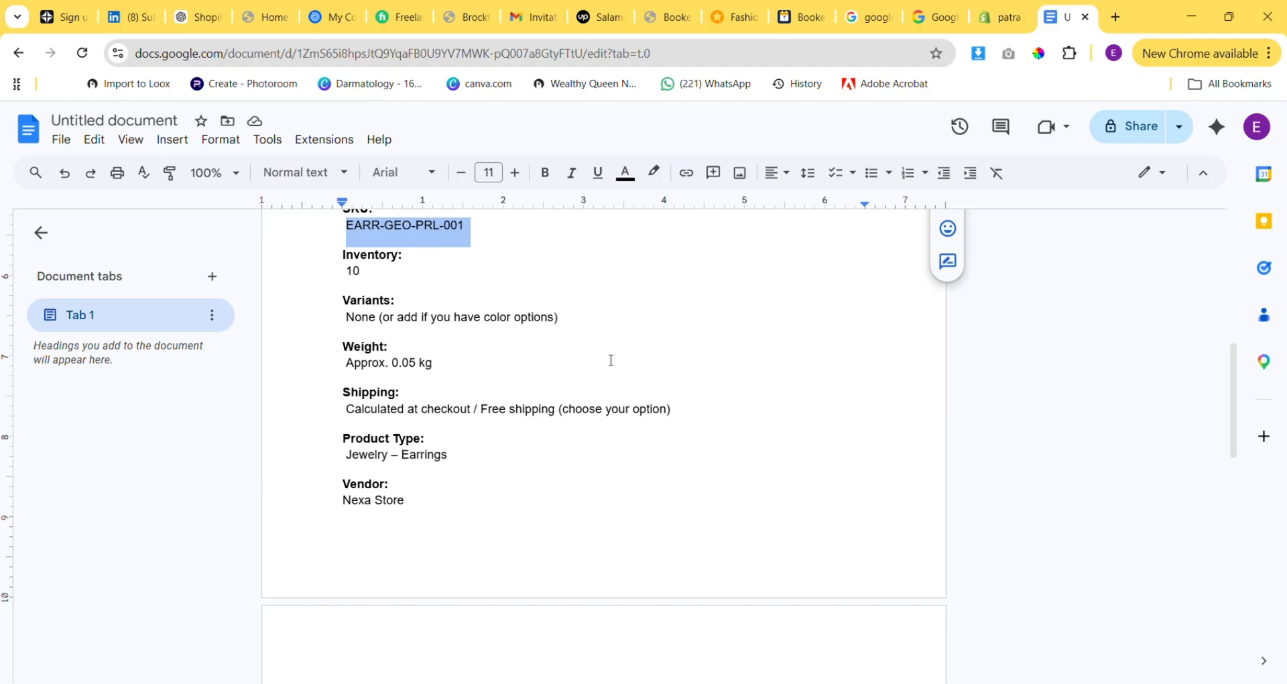
scroll(380, 535, "down", 3)
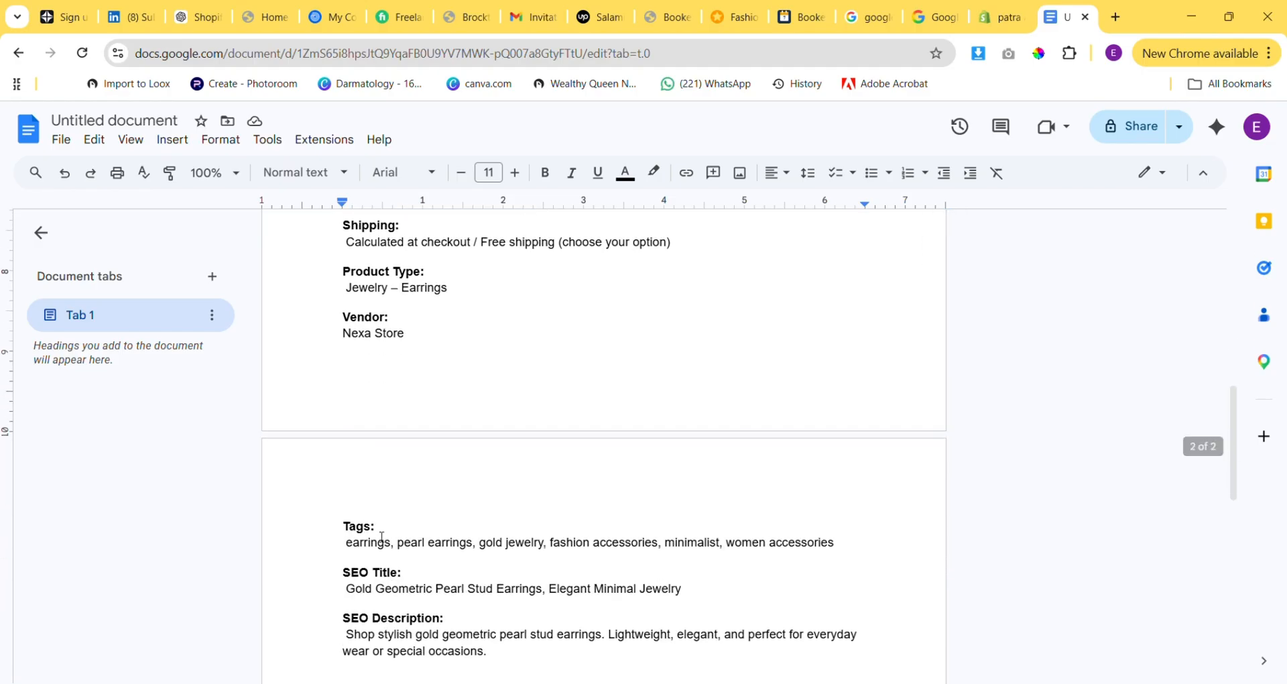
scroll(382, 536, "down", 2)
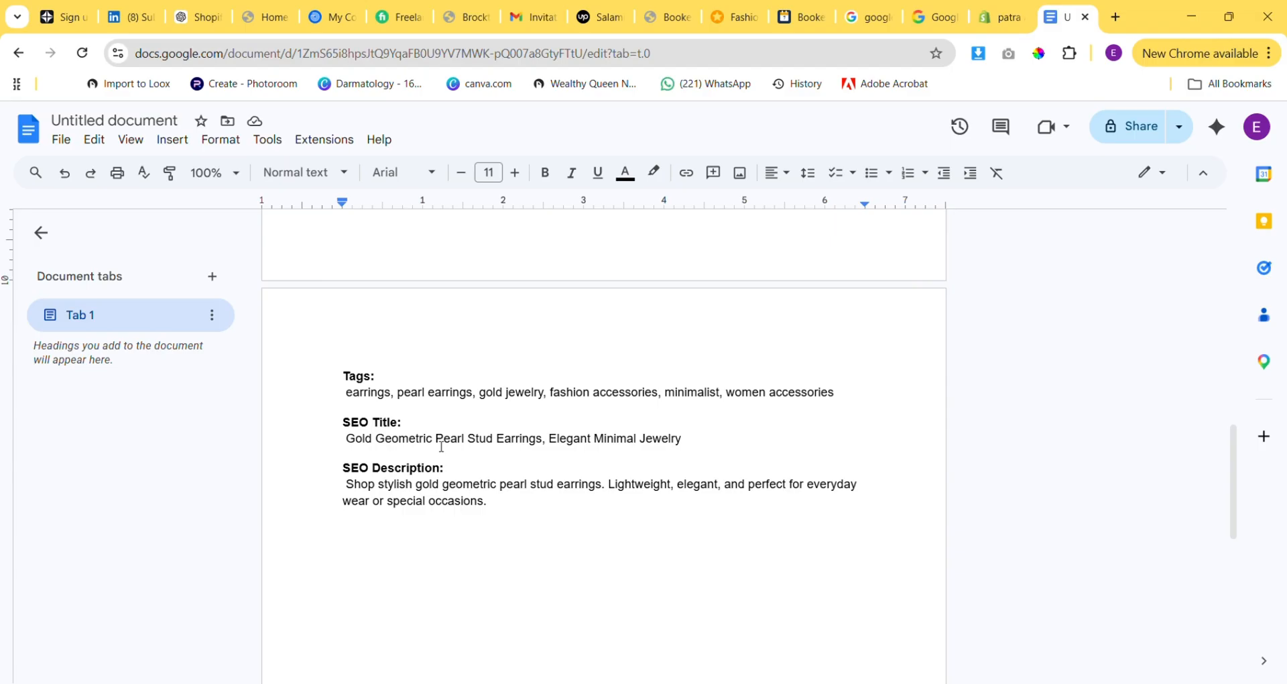
left_click_drag(436, 446, 344, 446)
left_click_drag(435, 446, 690, 447)
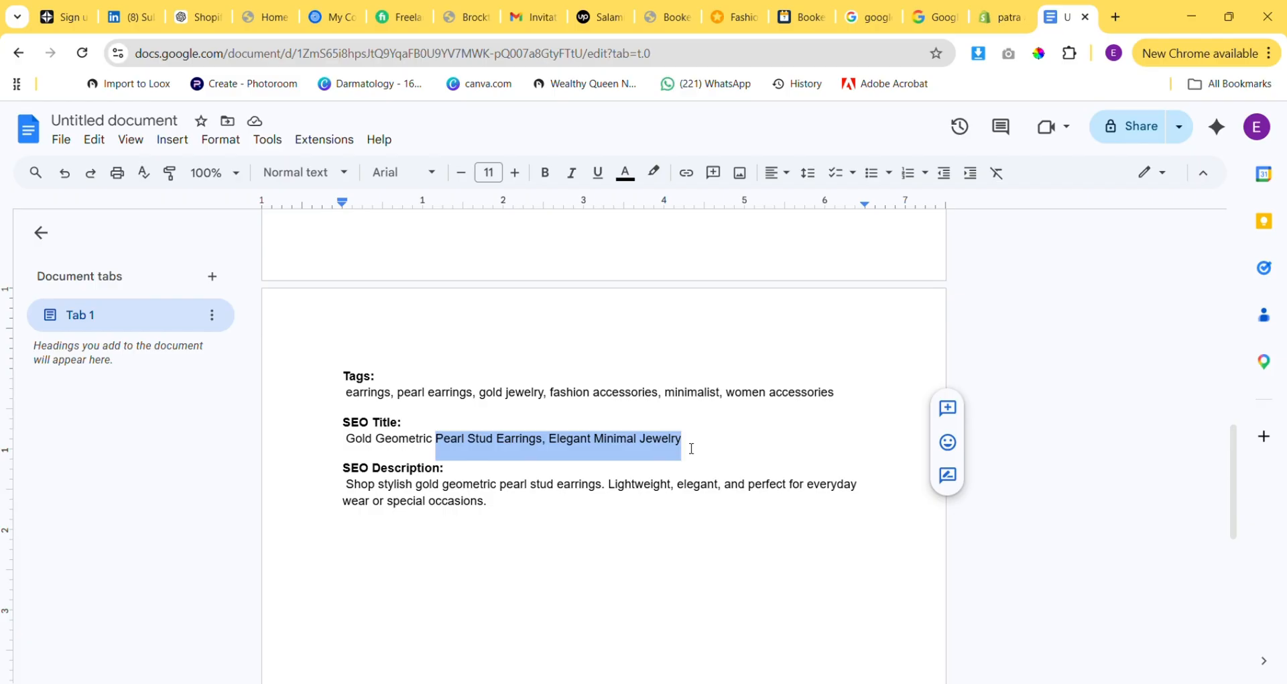
Back in Shopify, set the page title to "Gold Pearl Stud Earrings, Elegant Minimal Jewelry" and replace the meta description with the document's SEO description.
left_click(998, 5)
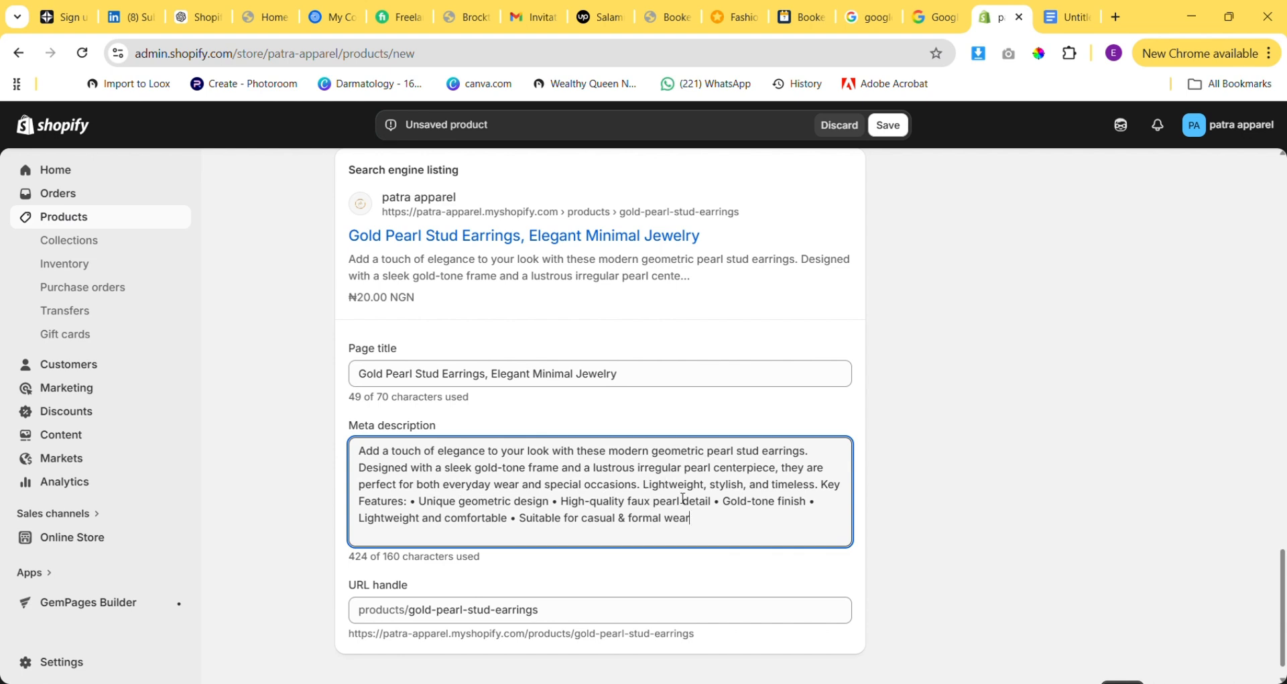
key("ctrl+a")
type("Shop stylish gold geometric pearl stud earrings. Lightweight, elegant, and perfect for everyday wear or special occasions.\\n")
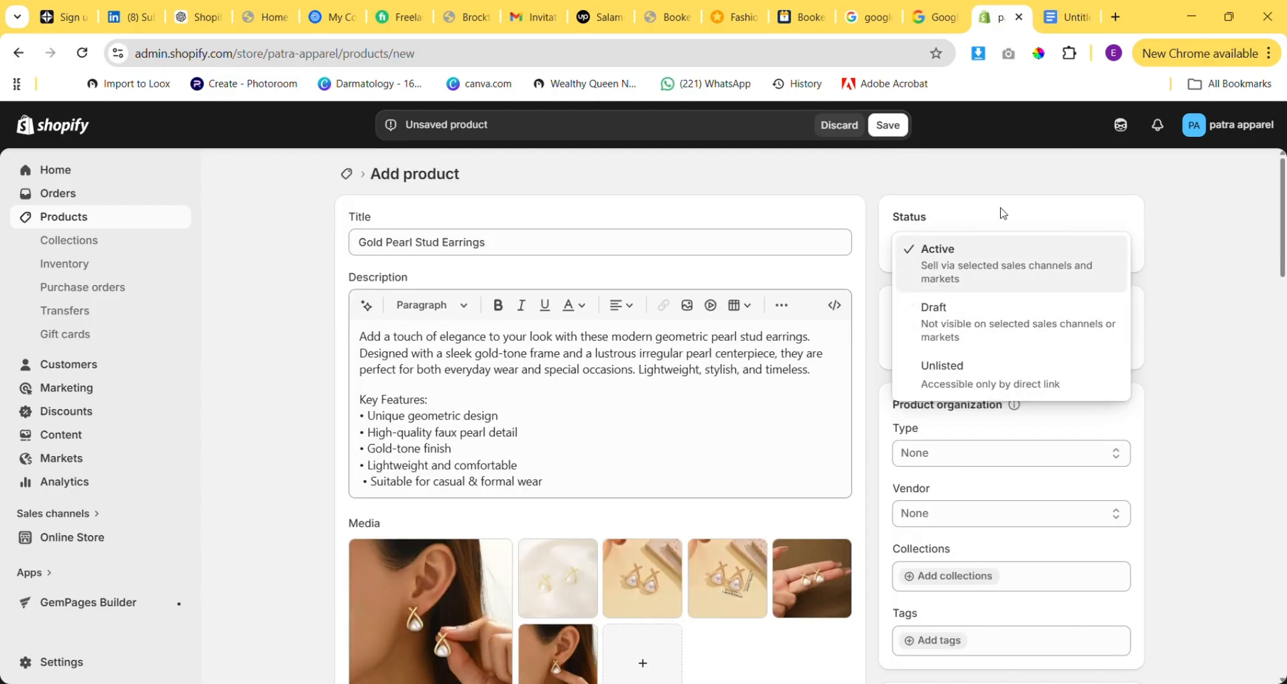
Choose Active as the product's status.
left_click(1003, 213)
left_click(1003, 251)
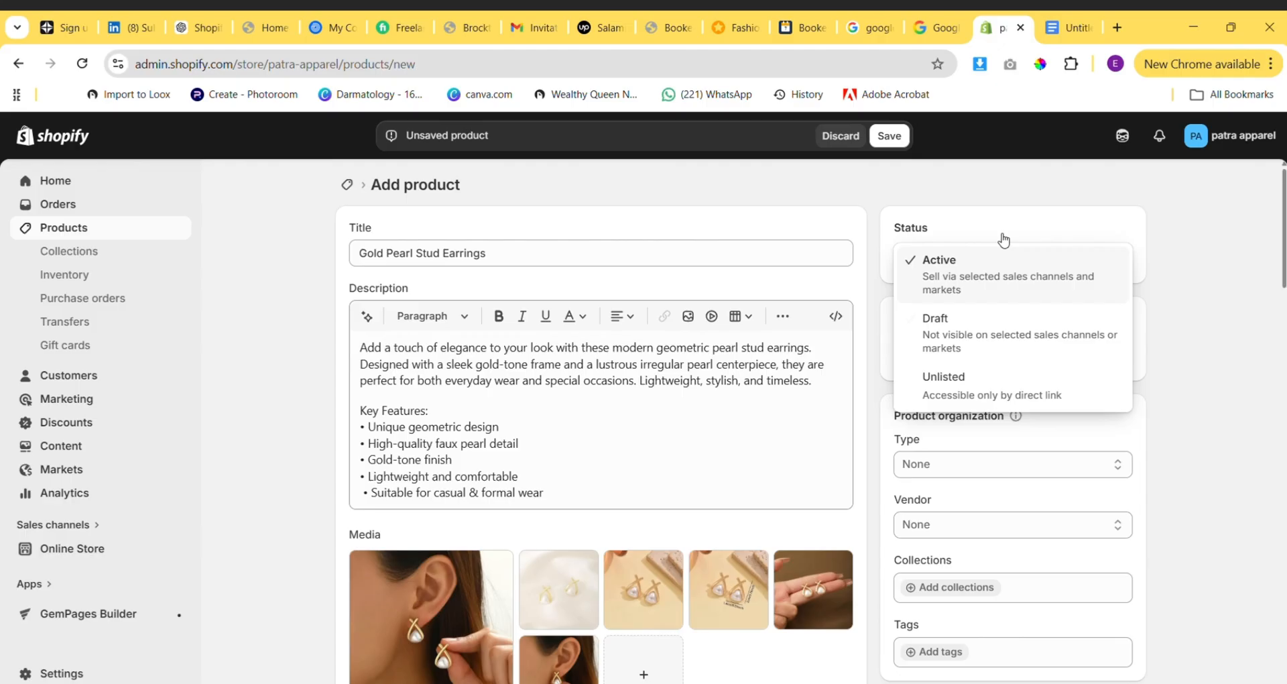
left_click(986, 268)
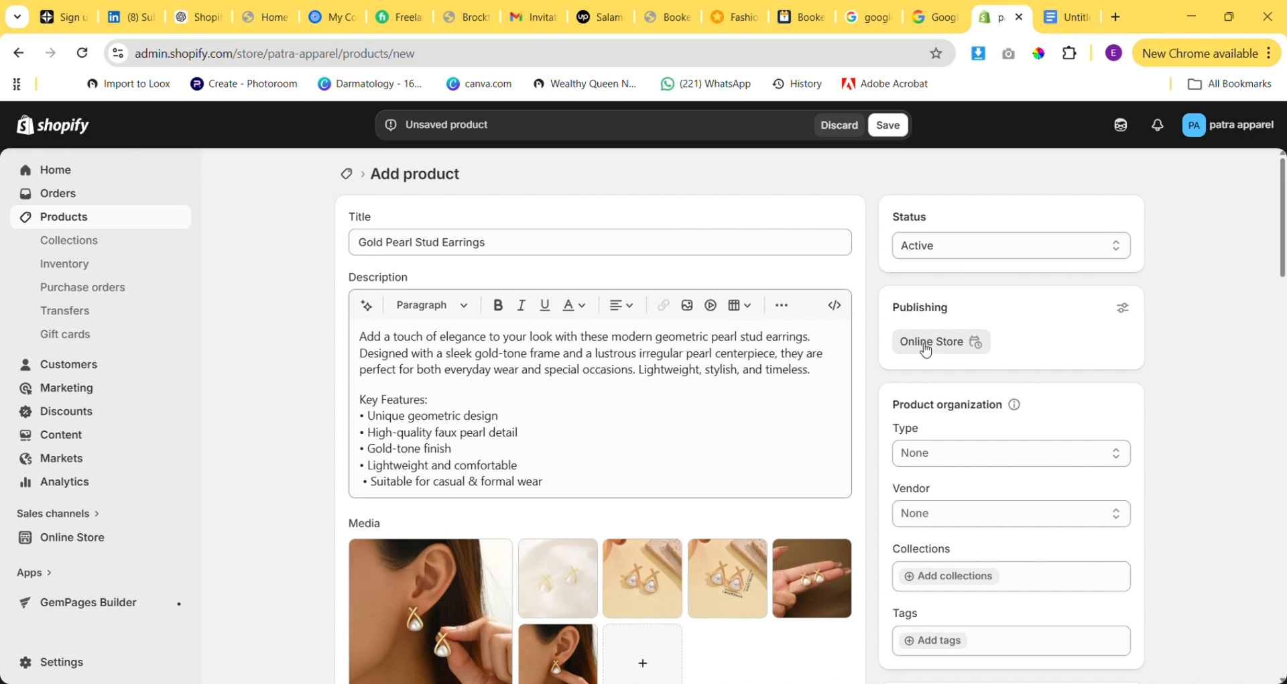
Set the product type to a new type named "jewelry" in the product organization details.
scroll(925, 350, "down", 2)
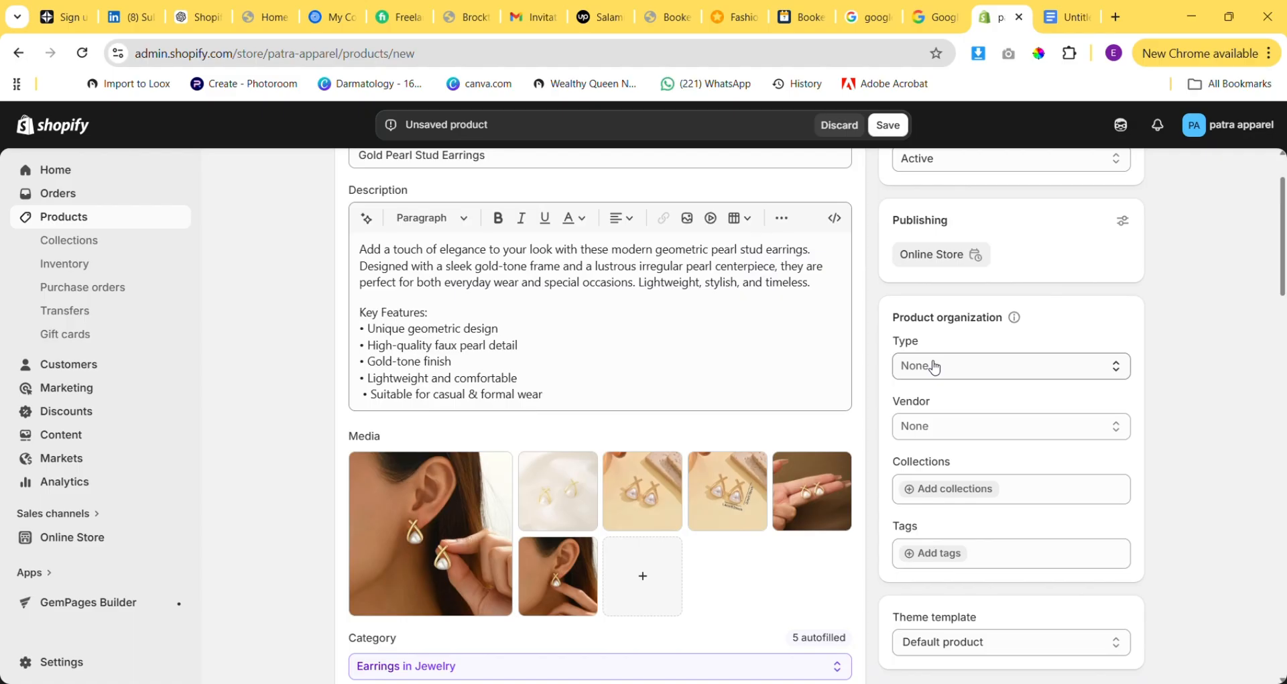
left_click(1011, 366)
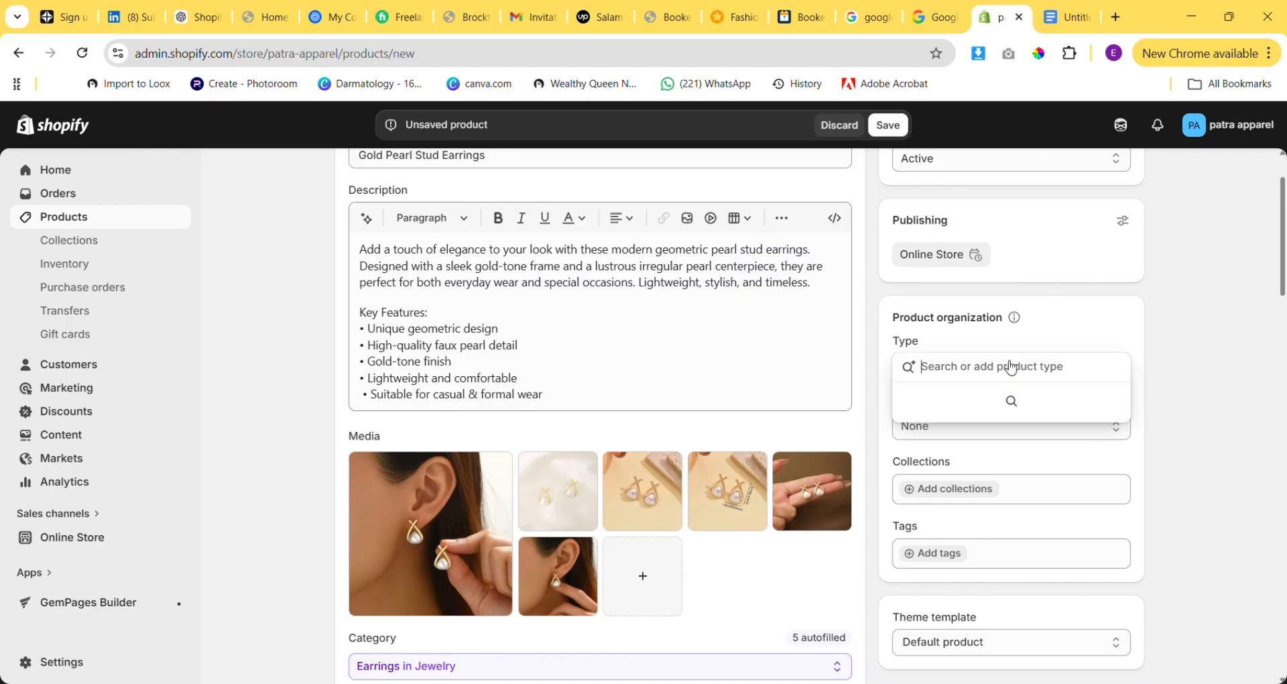
type("ear")
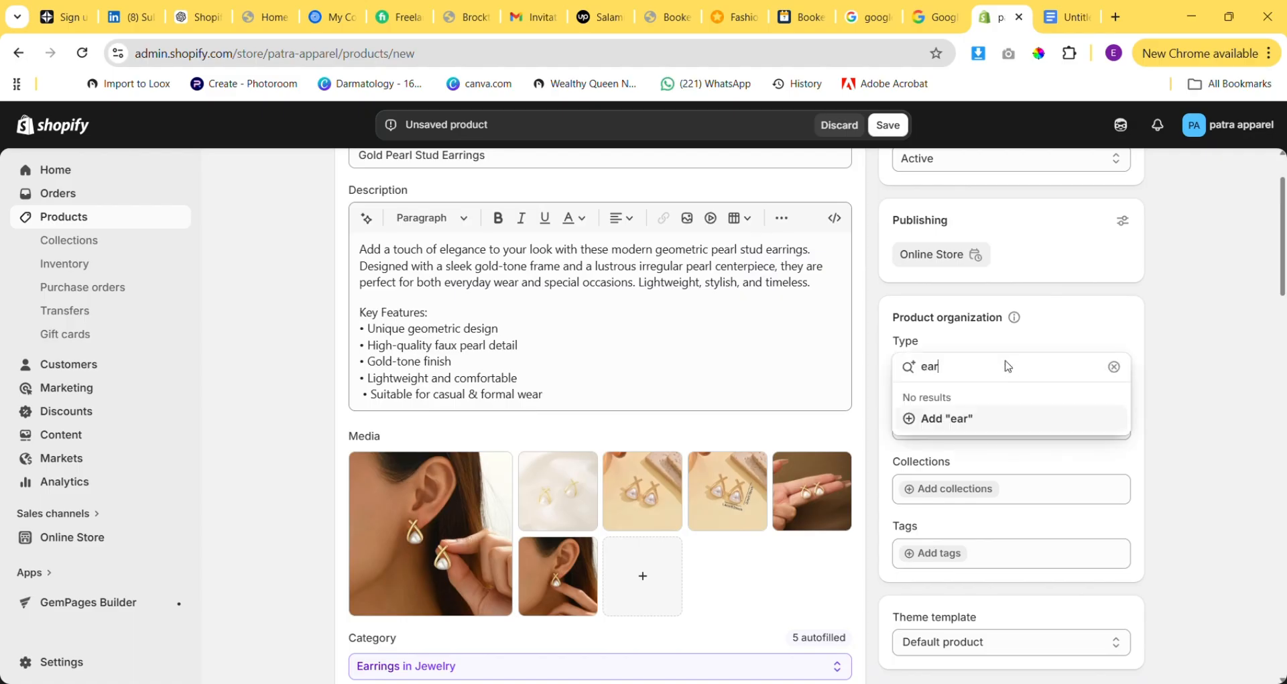
type("ings")
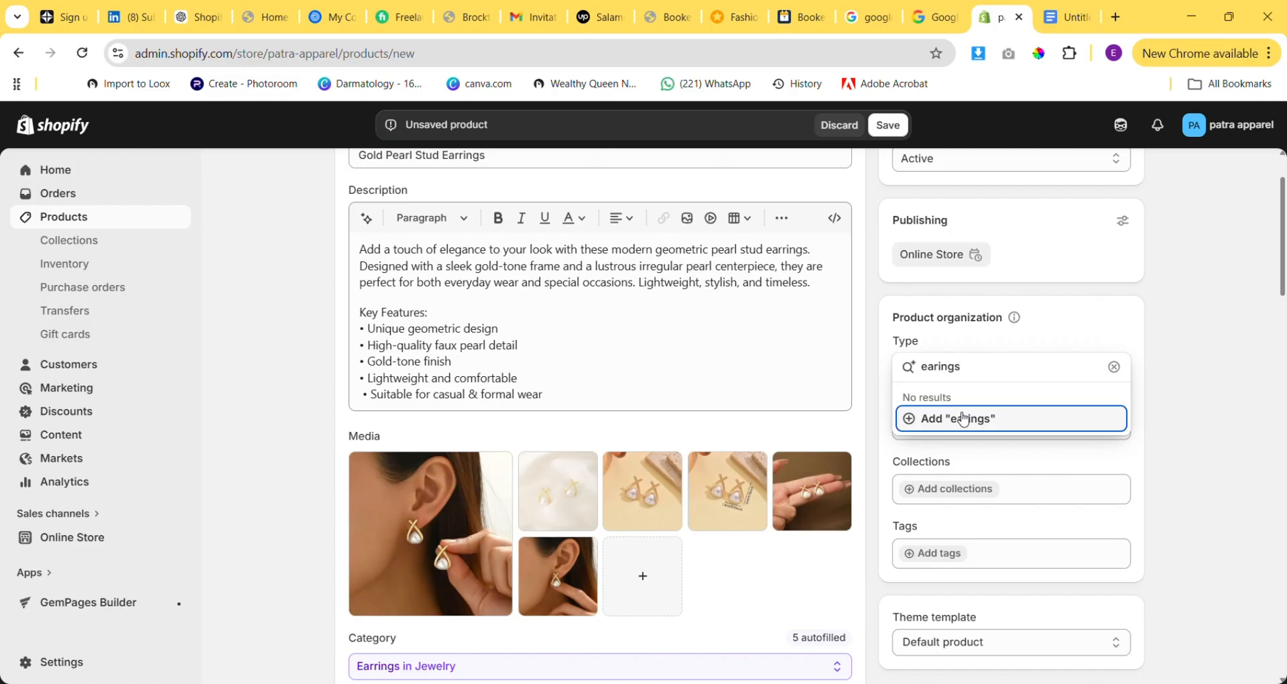
key("ctrl+a")
type("jewelry")
left_click(986, 418)
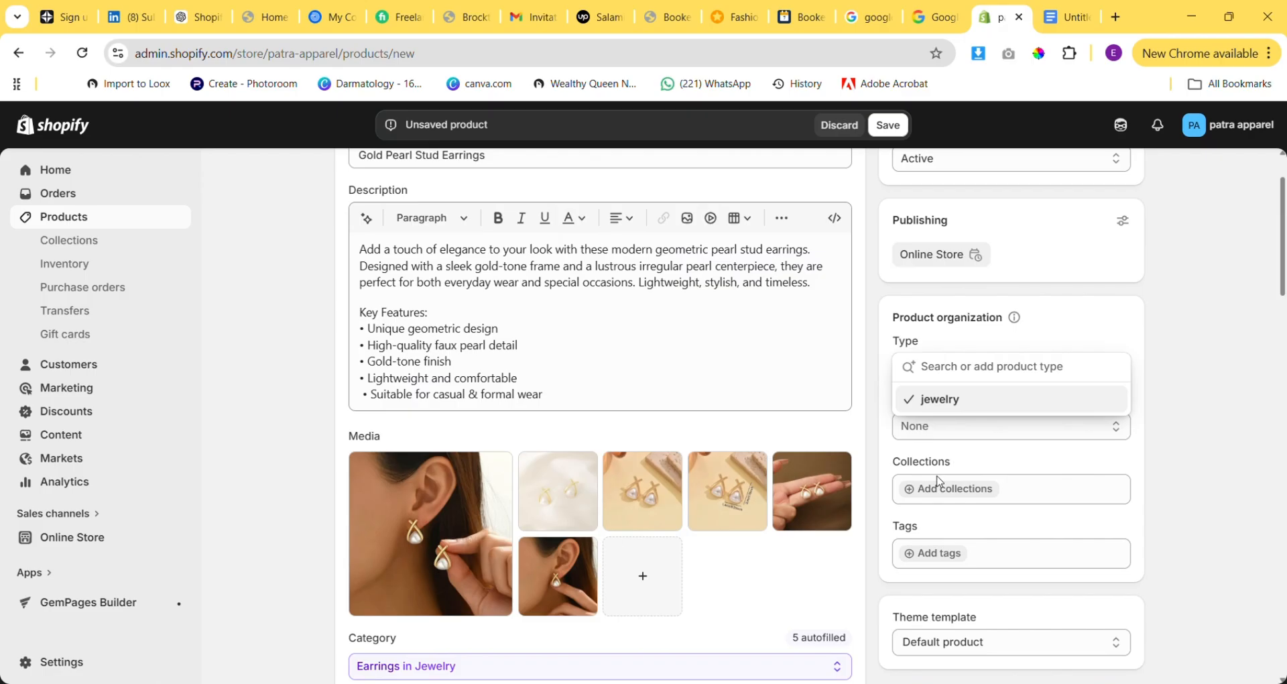
Set the product's vendor to Nexa Store.
left_click(977, 439)
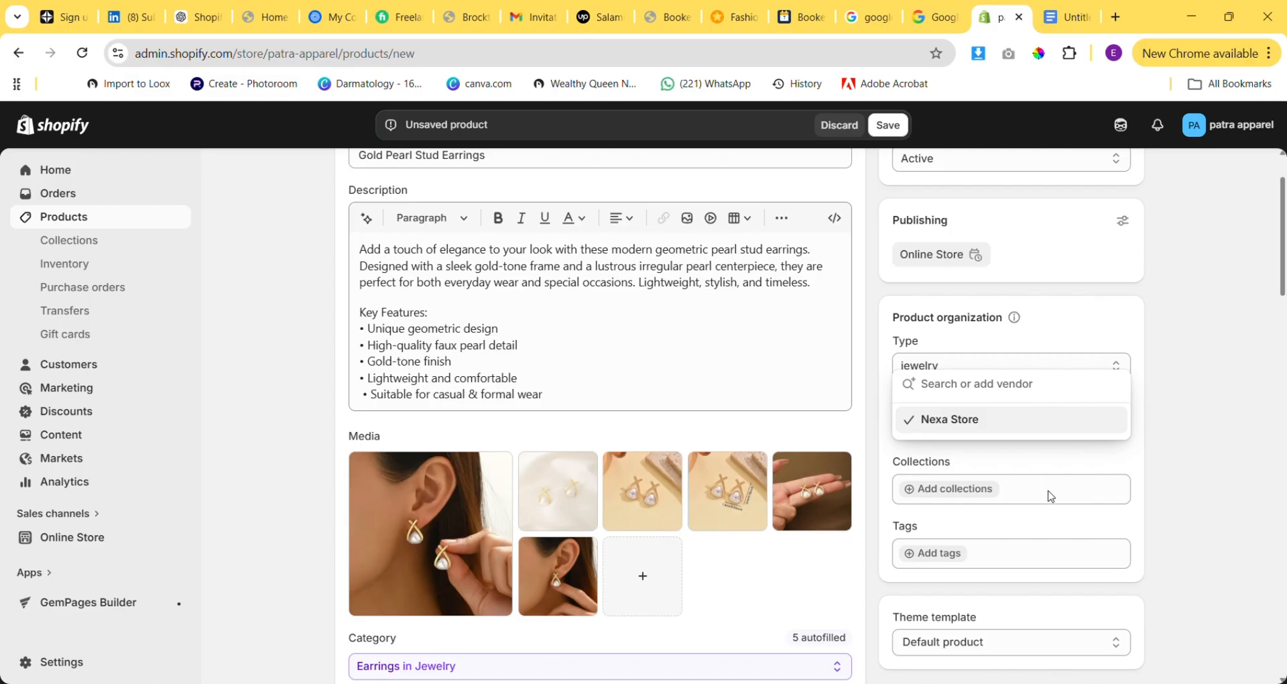
scroll(1046, 488, "down", 2)
scroll(1050, 493, "down", 3)
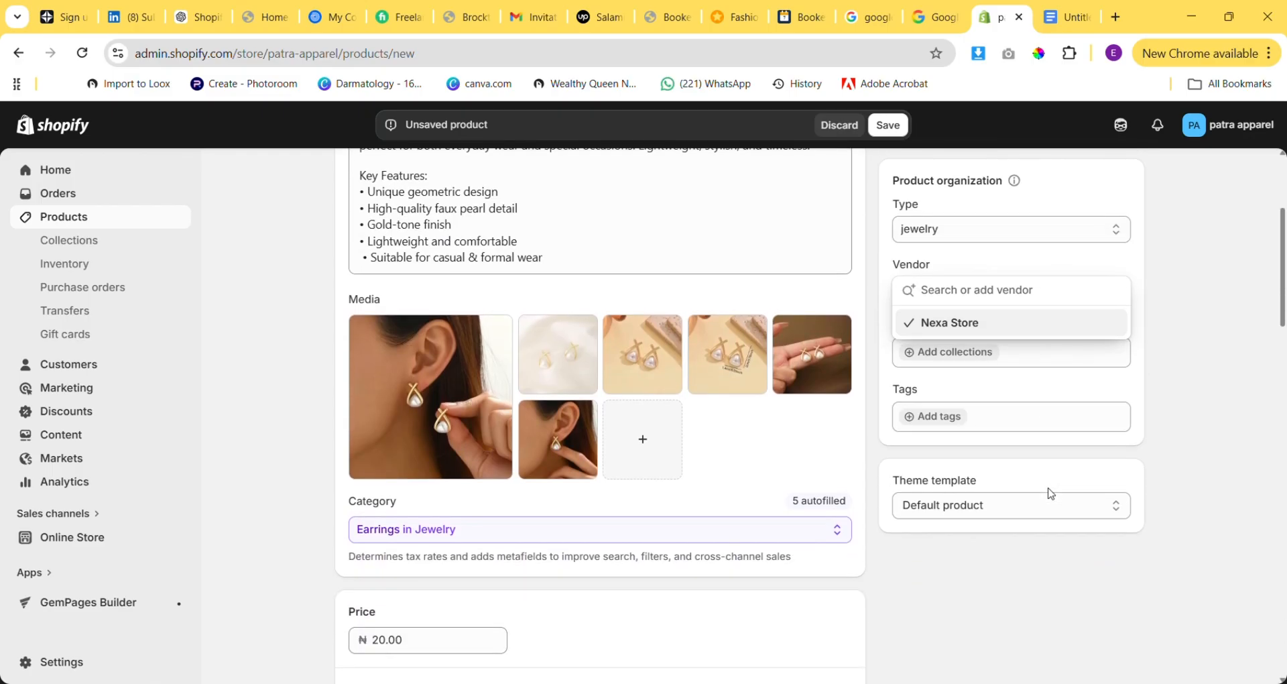
scroll(1051, 494, "down", 1)
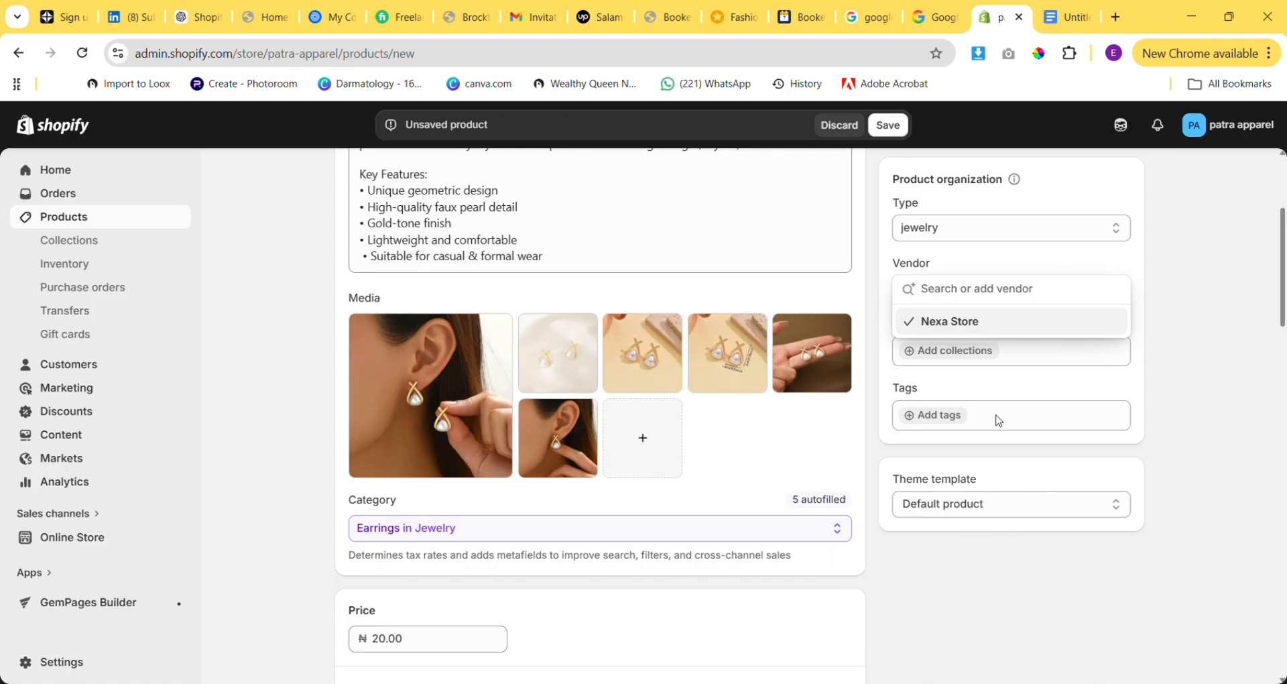
Check the tag list in the Google Docs product document, and back in Shopify add the tag "earrings" to the product.
left_click(960, 422)
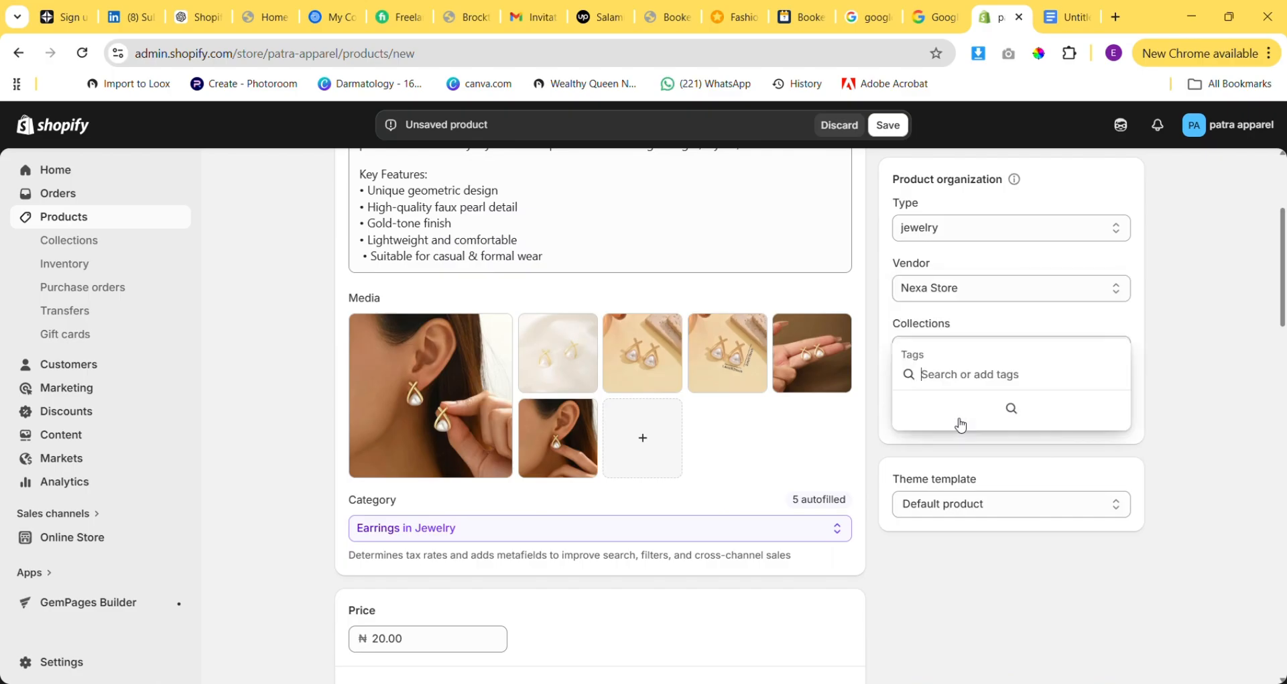
left_click(1066, 22)
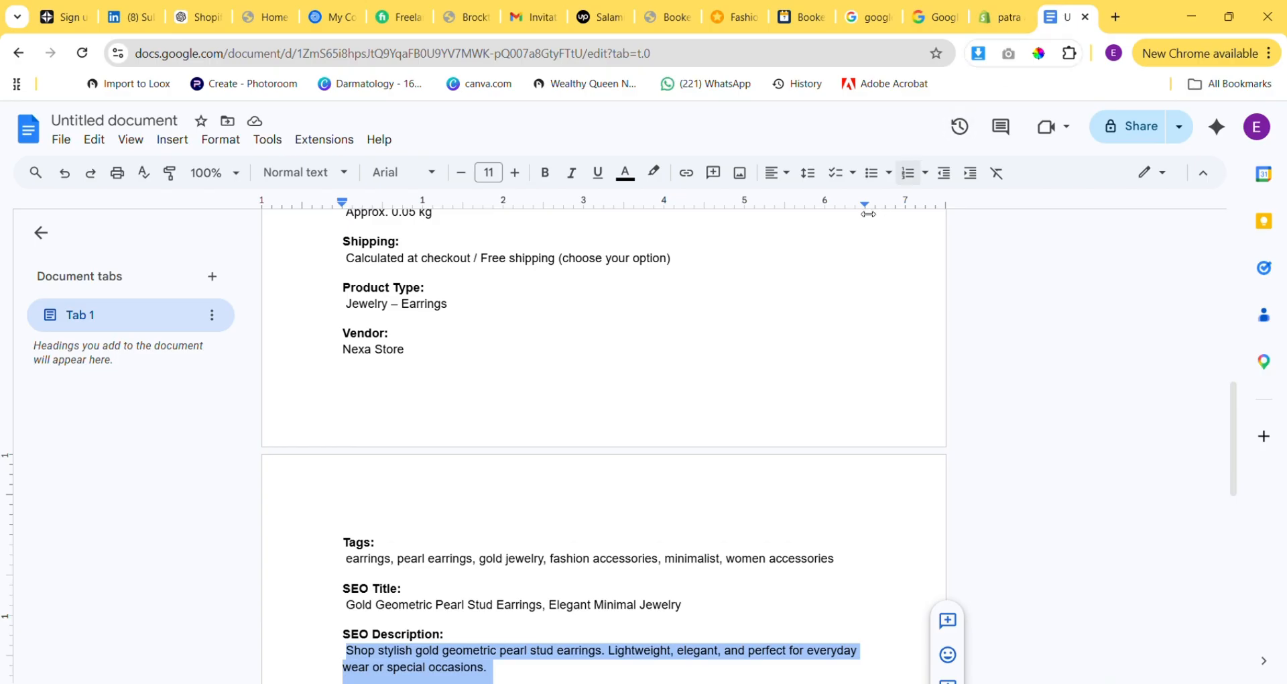
scroll(826, 281, "down", 3)
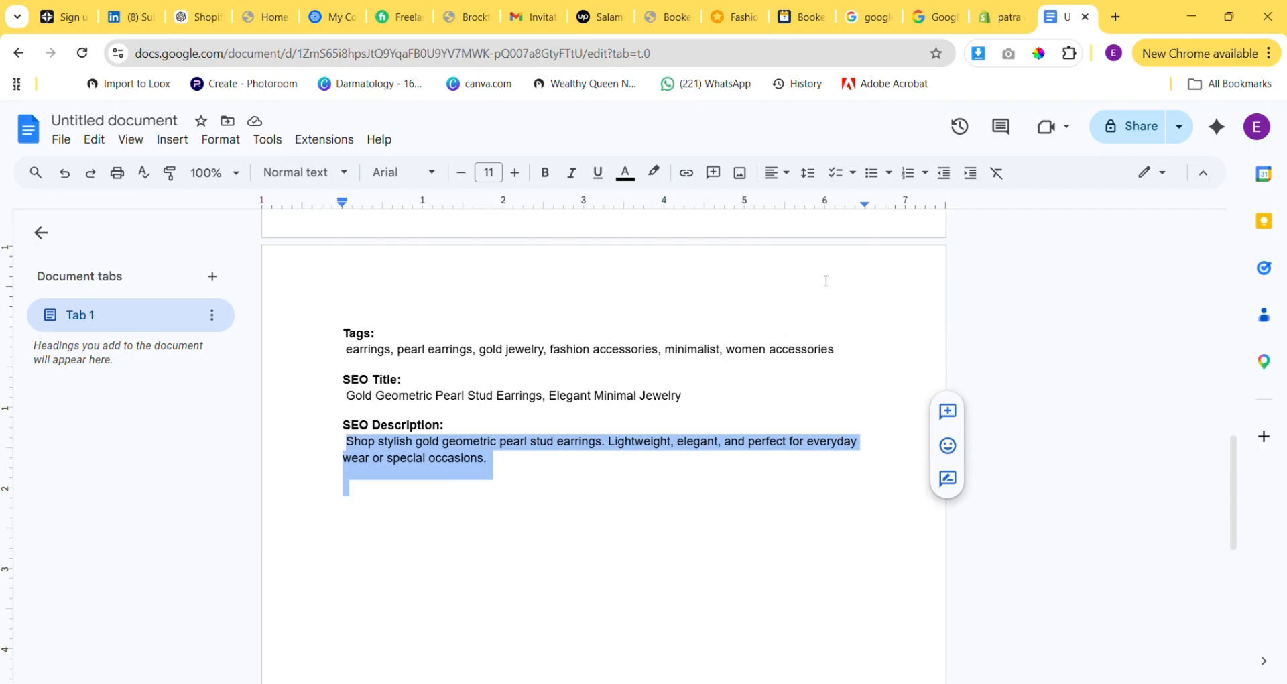
key("ctrl+shift+Tab")
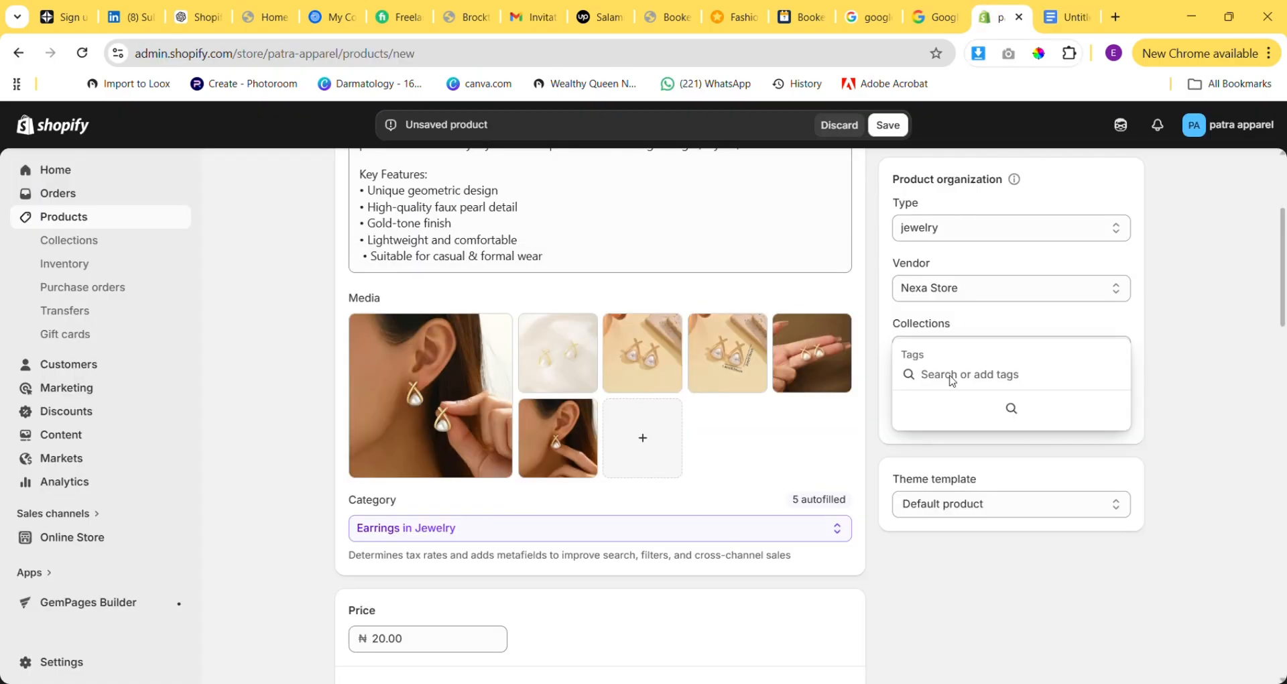
type("earrings")
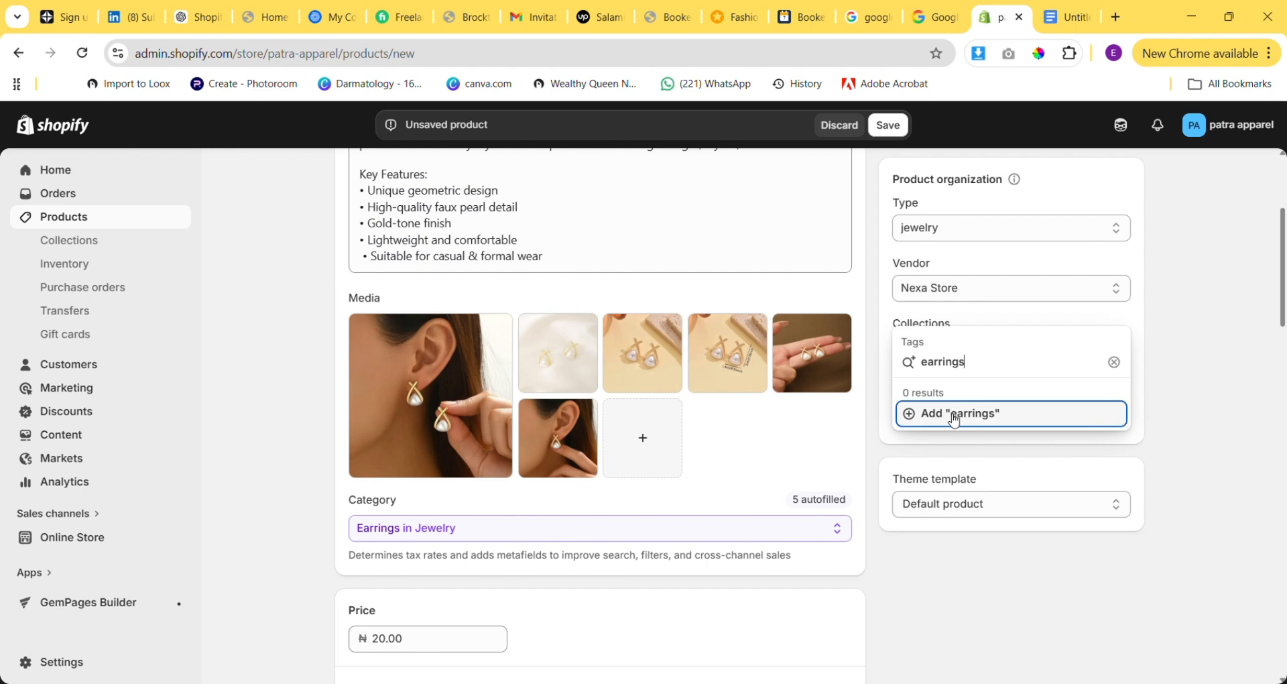
left_click(953, 416)
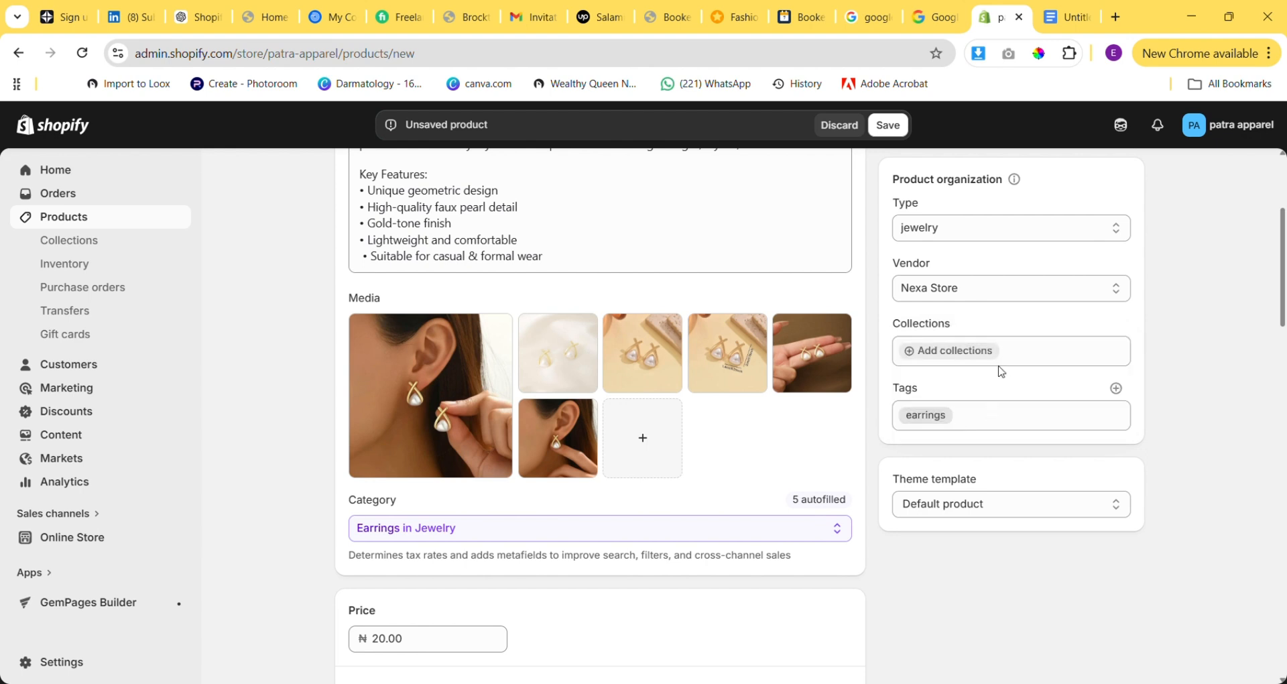
Add "pearl earrings" as another tag on the product.
scroll(980, 428, "down", 1)
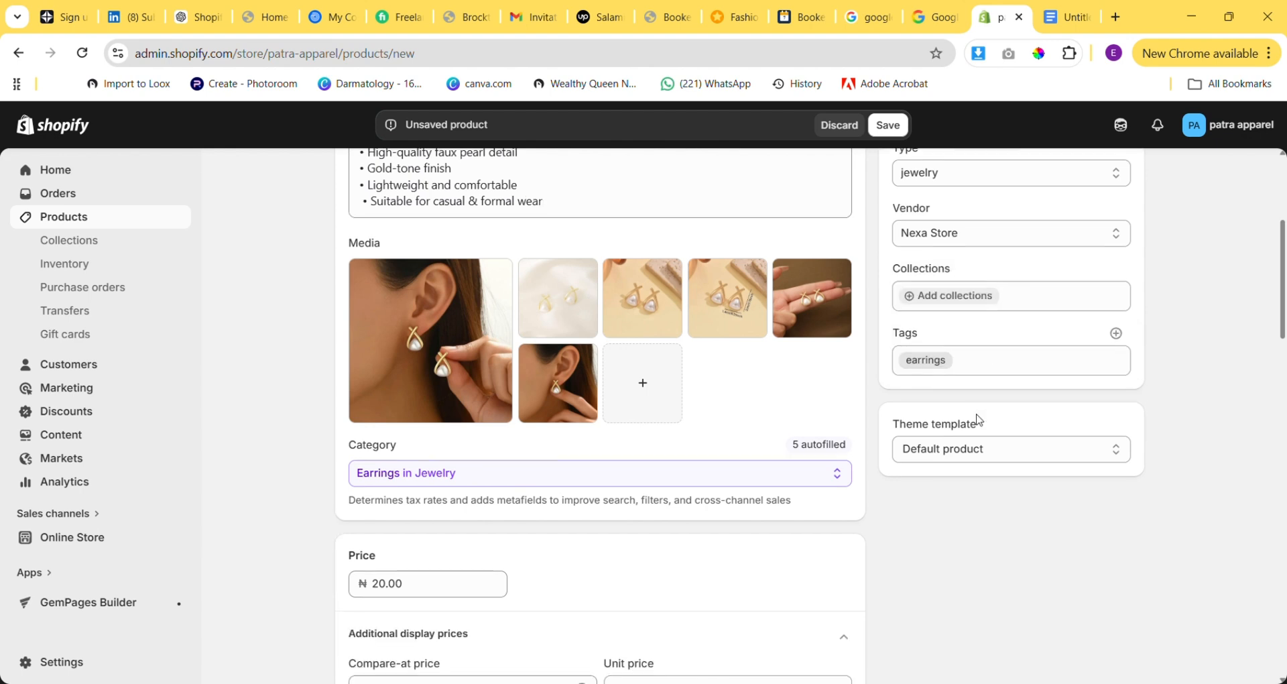
left_click(1119, 332)
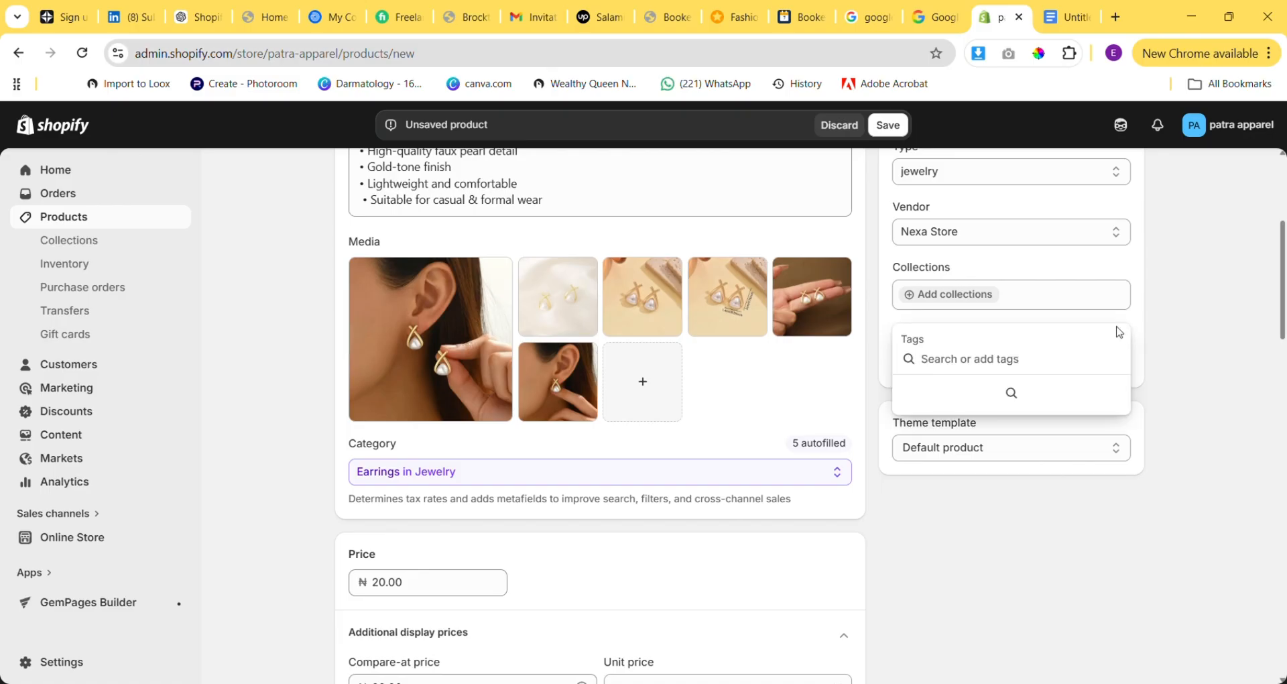
type("pear")
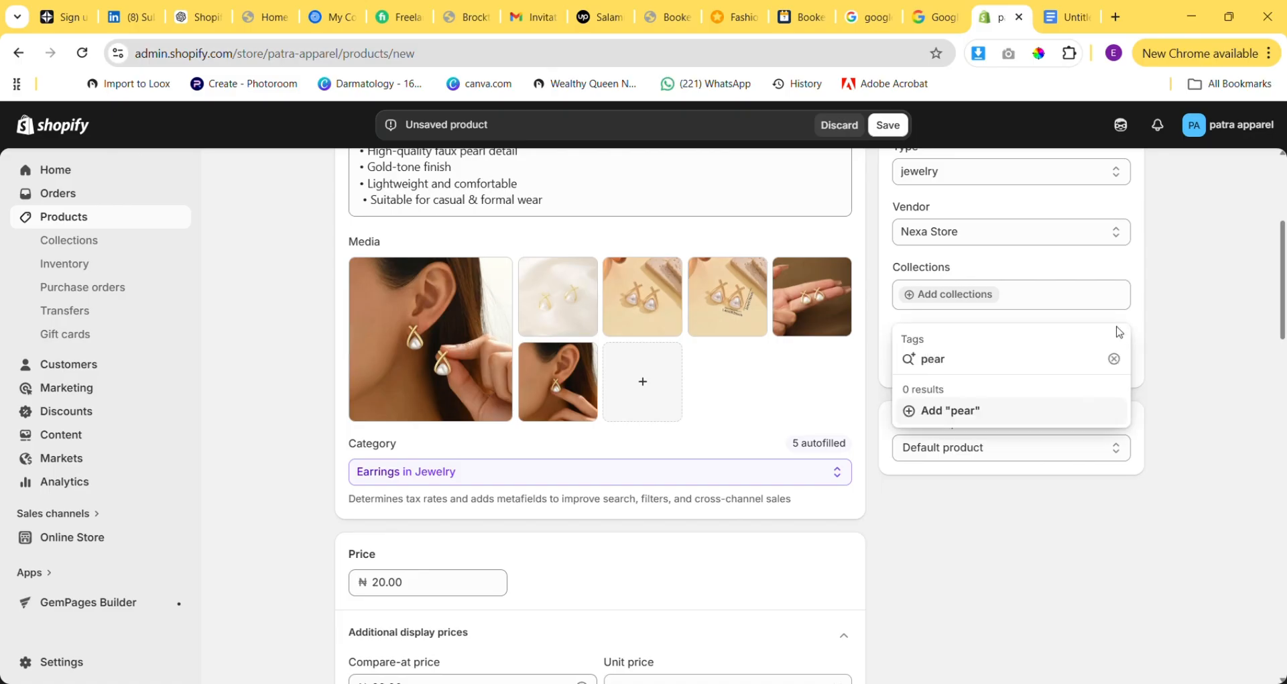
type("l")
type("earrings")
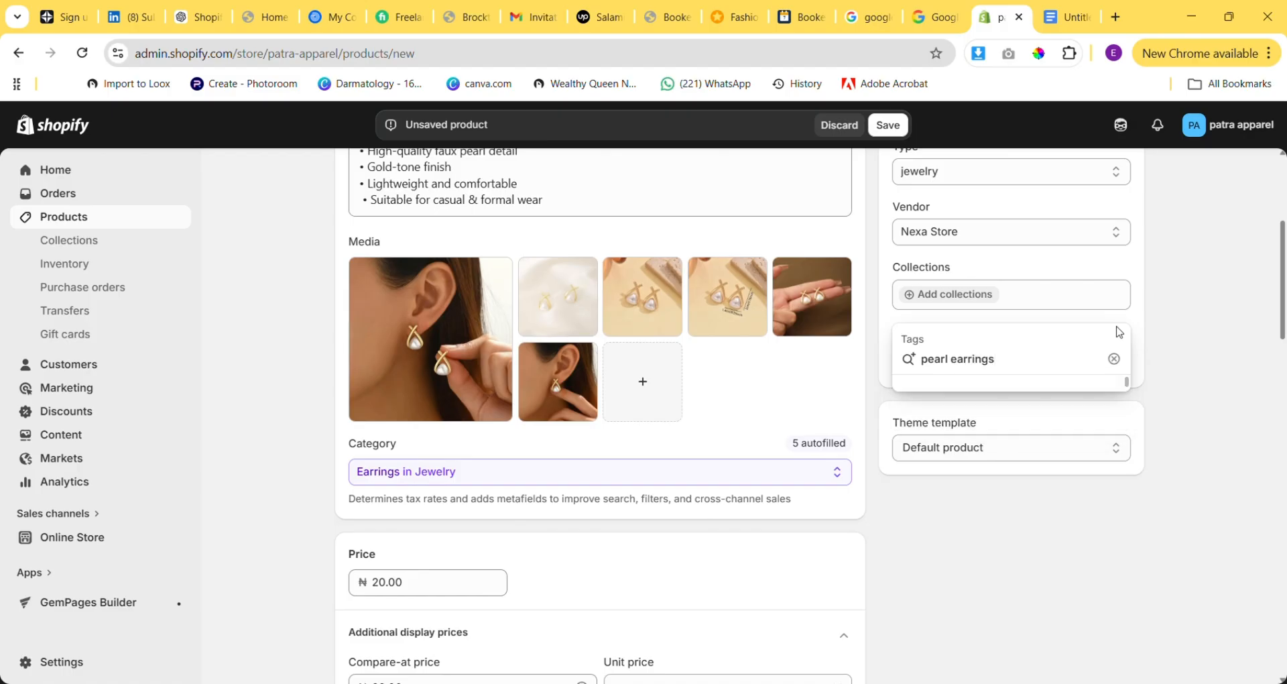
left_click(1042, 410)
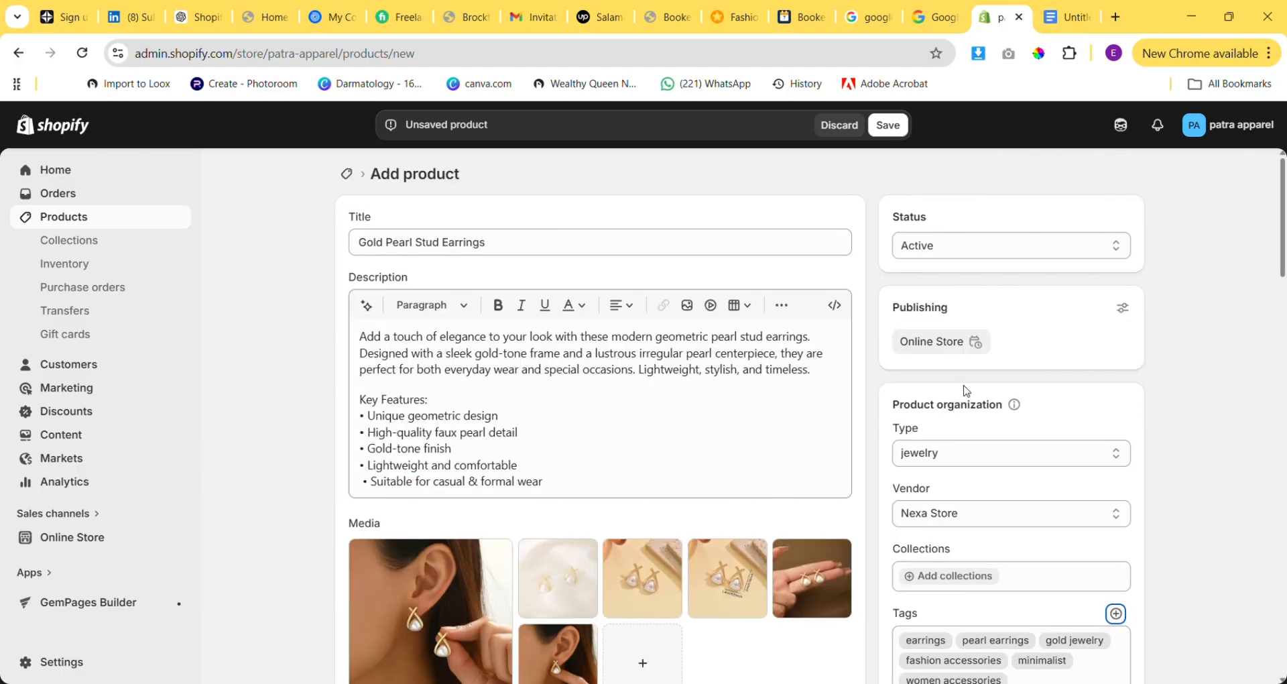
Review the inventory, shipping, category metafields and search engine listing, and save the new product.
scroll(965, 391, "down", 15)
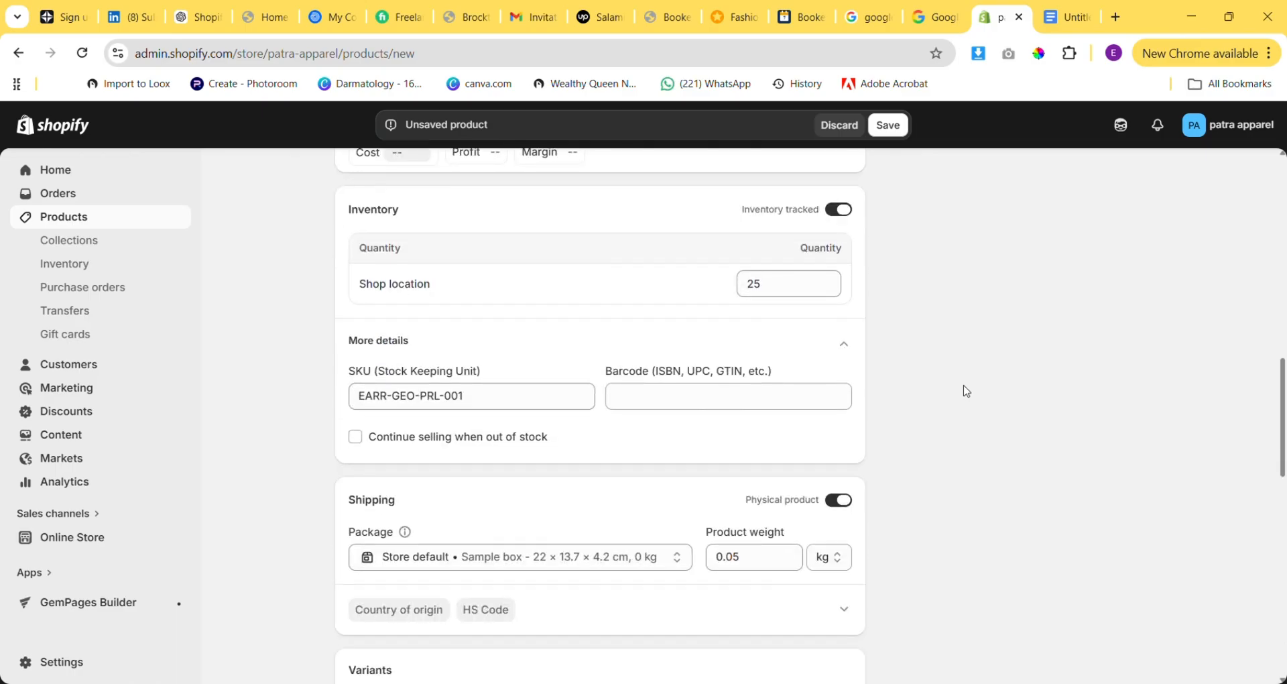
scroll(965, 390, "down", 7)
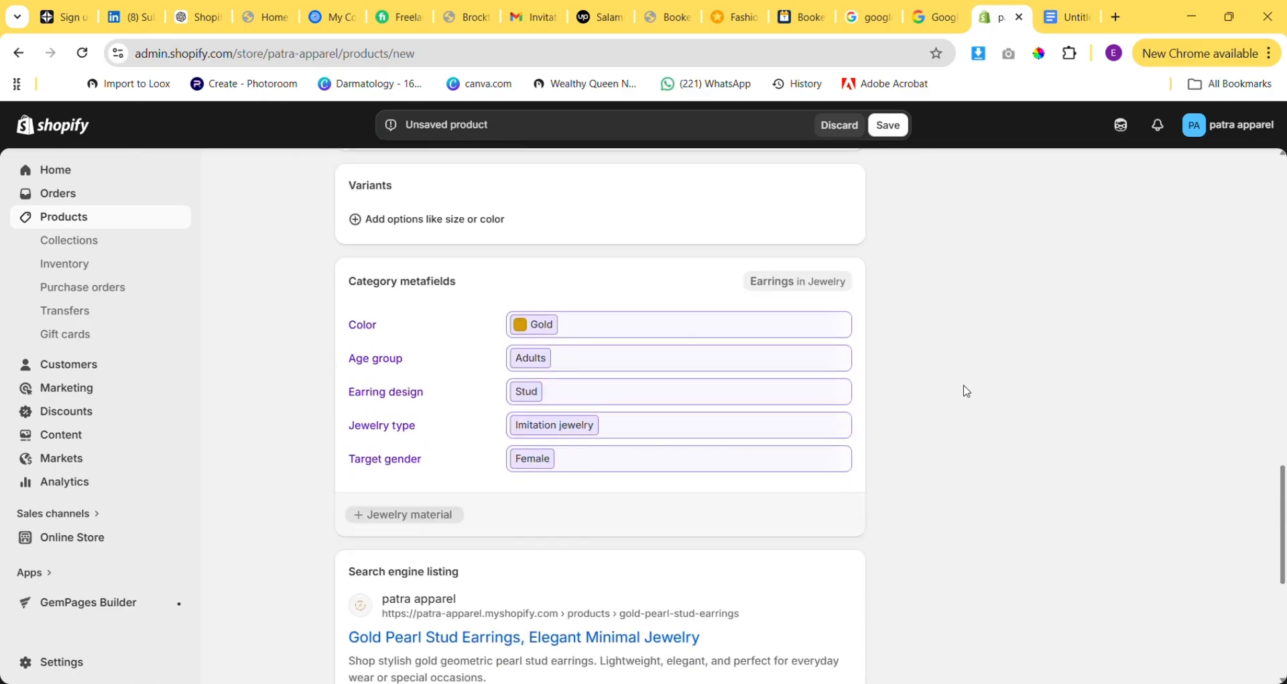
scroll(966, 391, "down", 1)
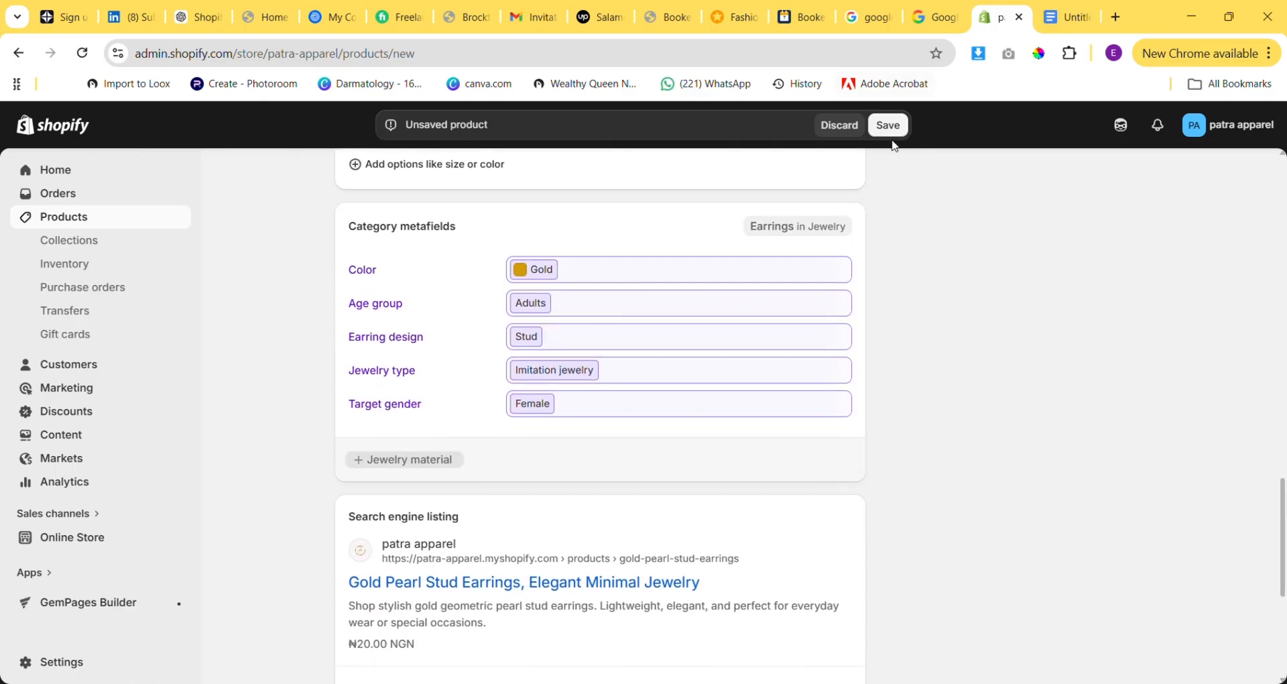
scroll(979, 339, "down", 4)
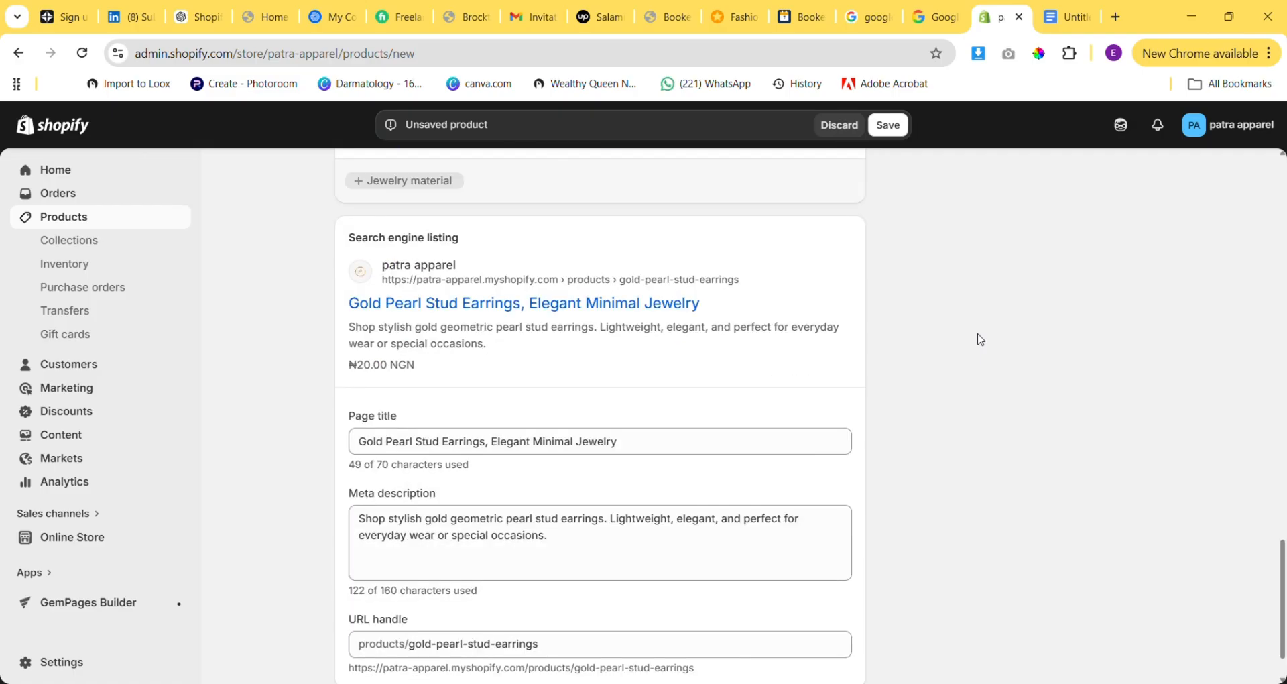
scroll(980, 339, "down", 1)
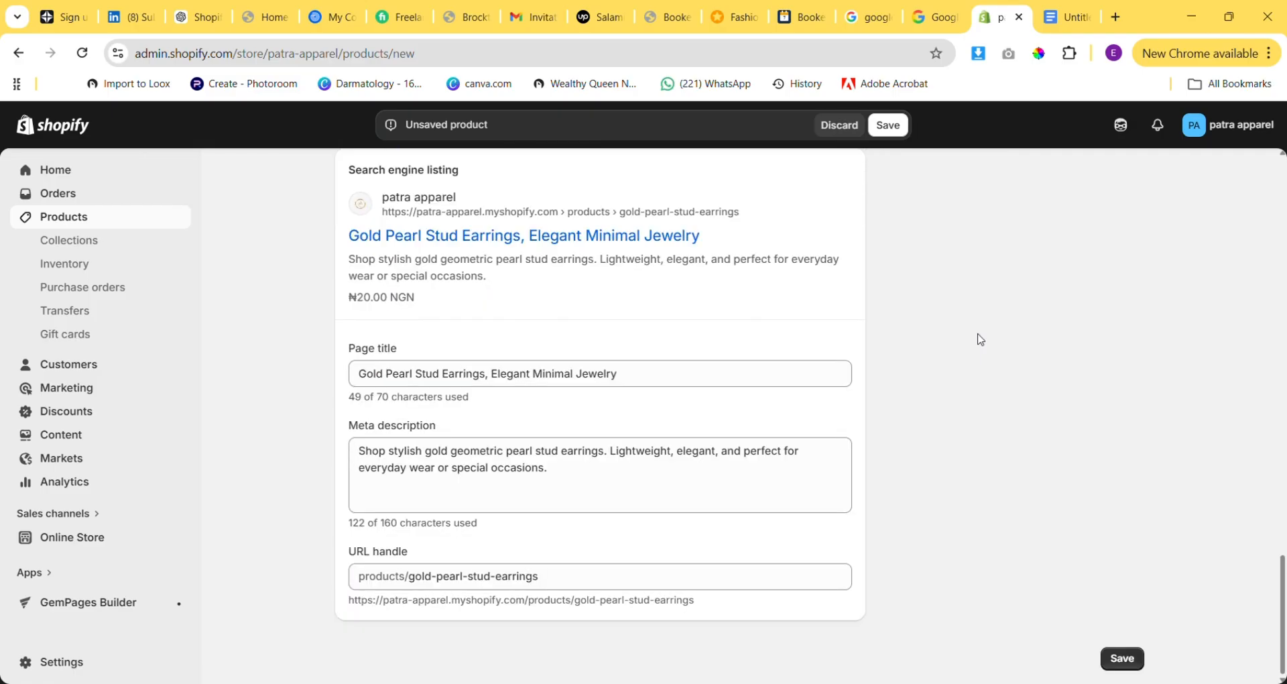
left_click(1122, 659)
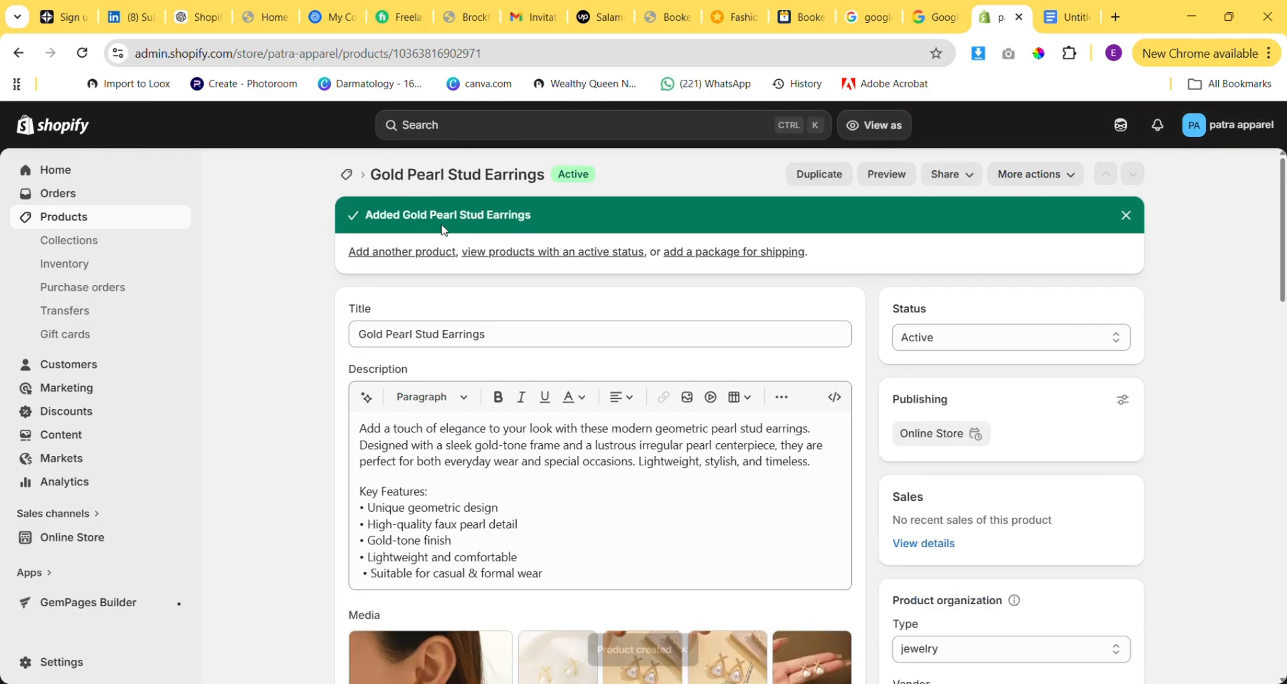
Open the store's product list and view it as an Online Store customer in Nigeria.
left_click(108, 222)
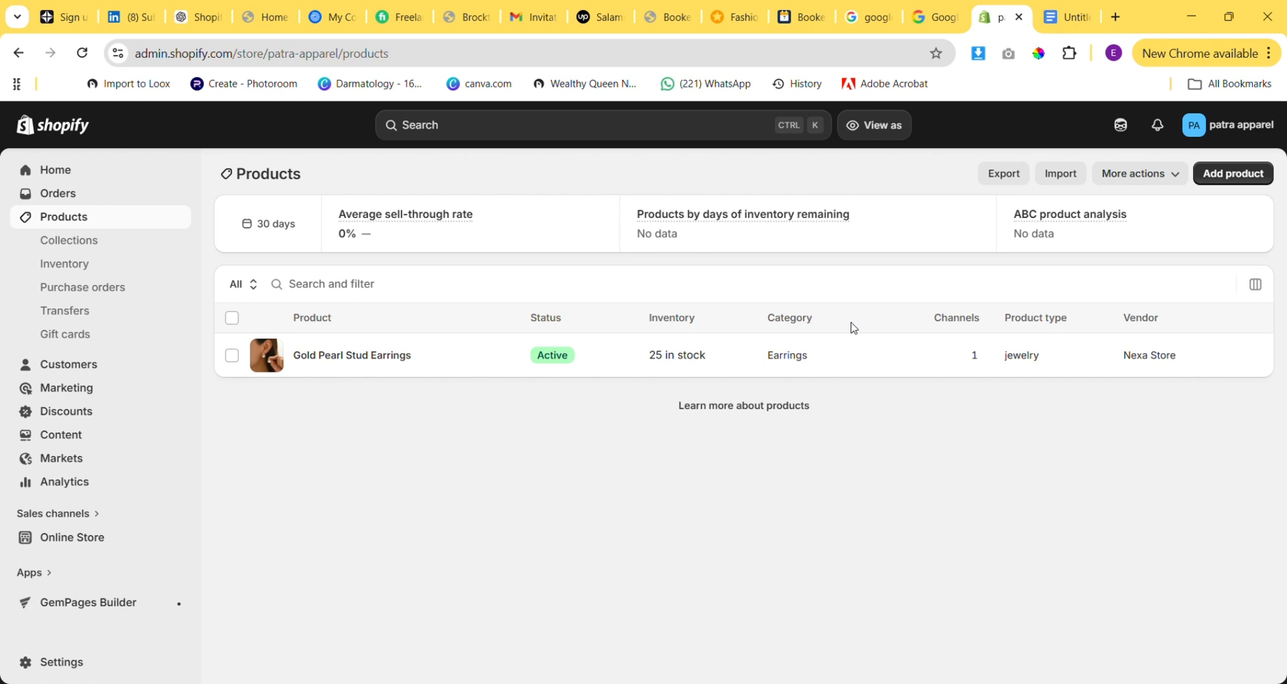
left_click(1185, 177)
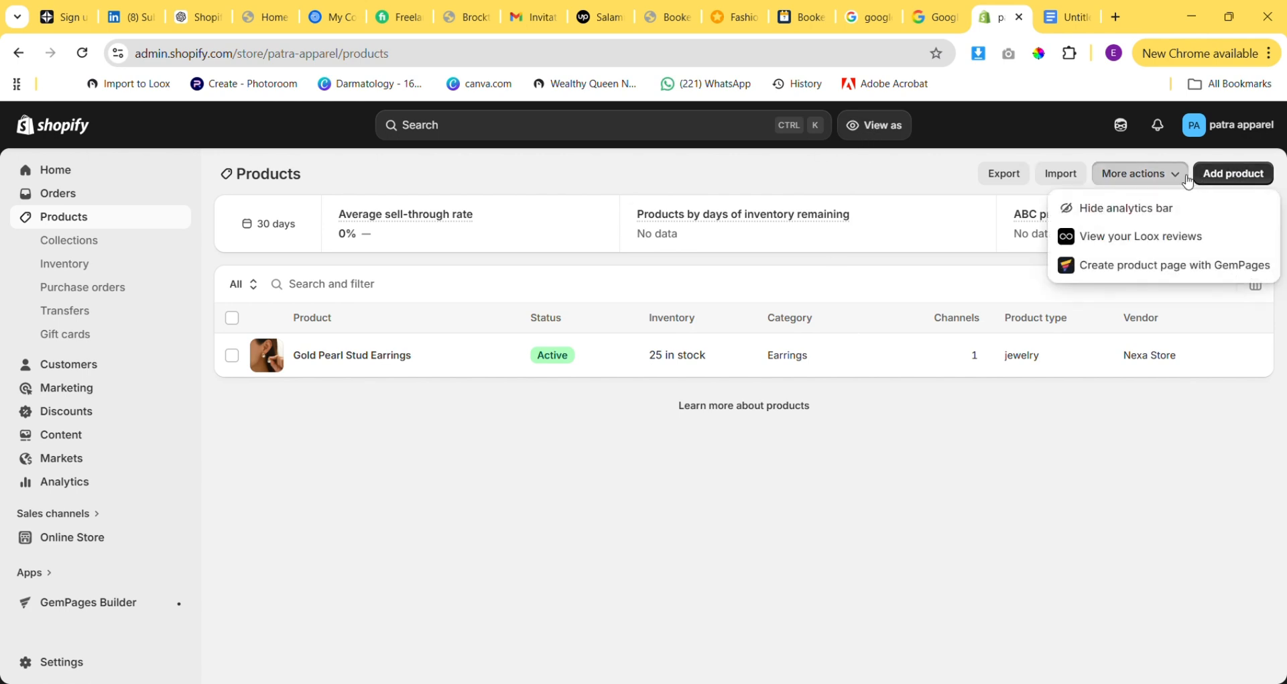
left_click(1188, 180)
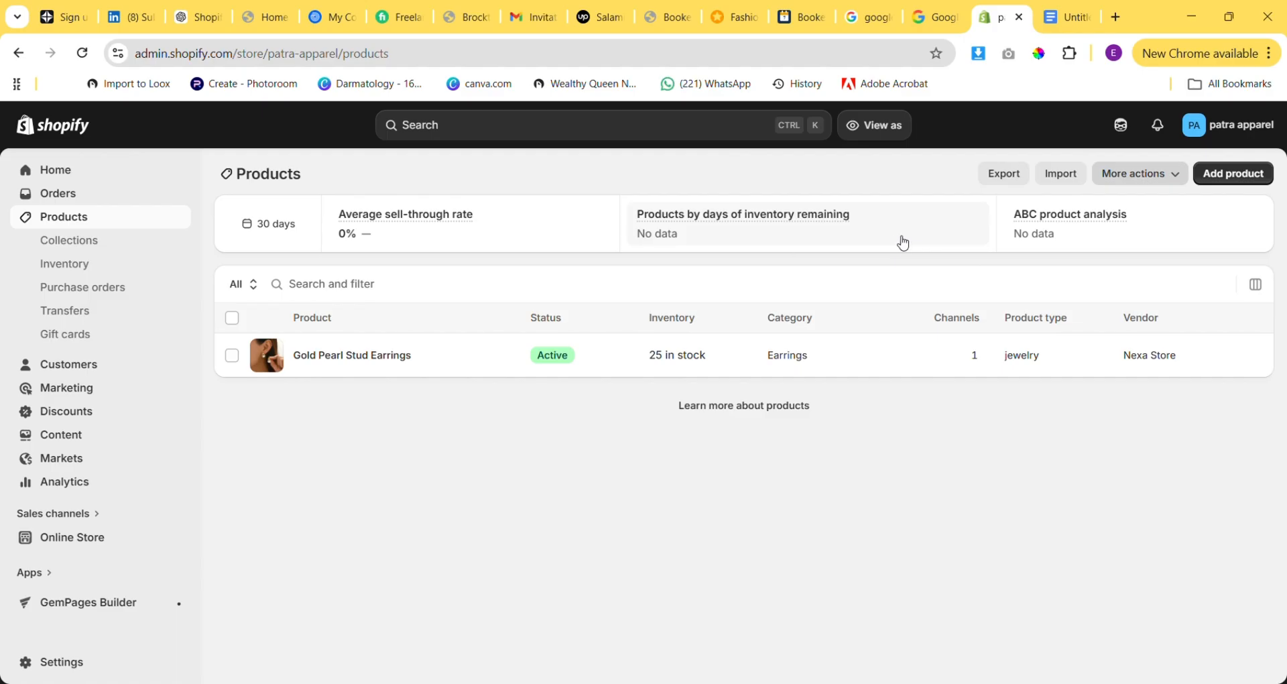
left_click(871, 127)
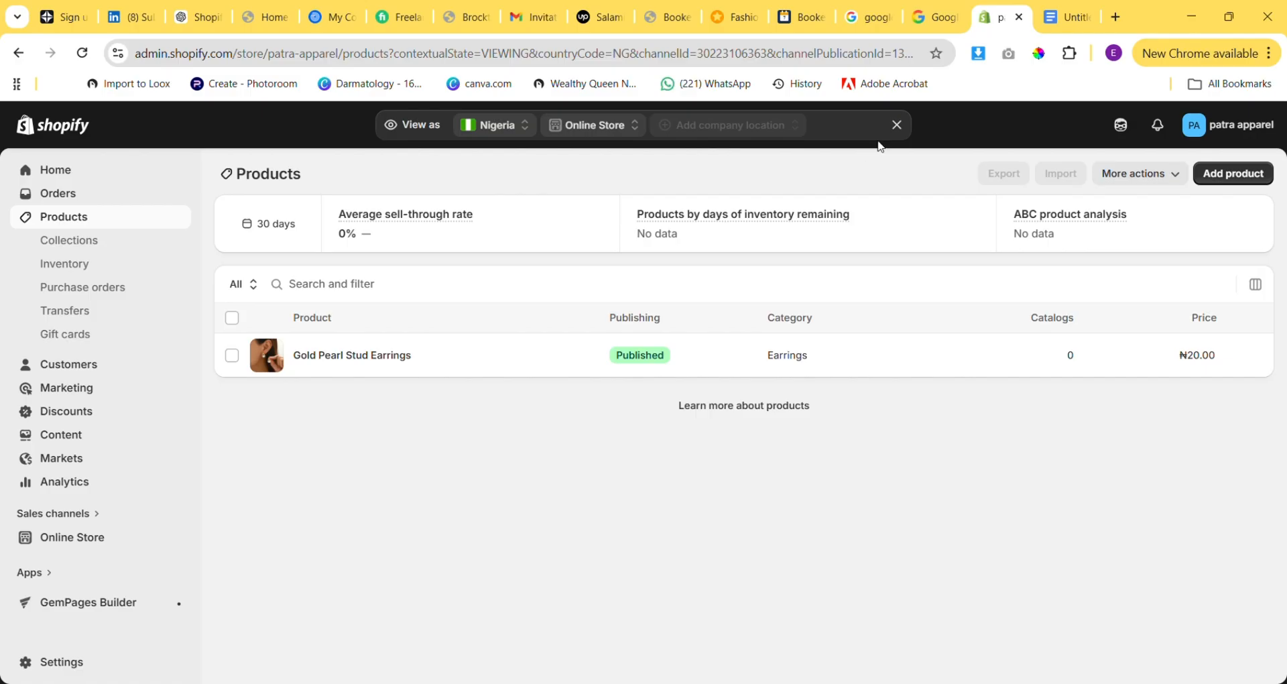
Open the storefront preview of Gold Pearl Stud Earrings and look over its images, price and description.
left_click(1255, 355)
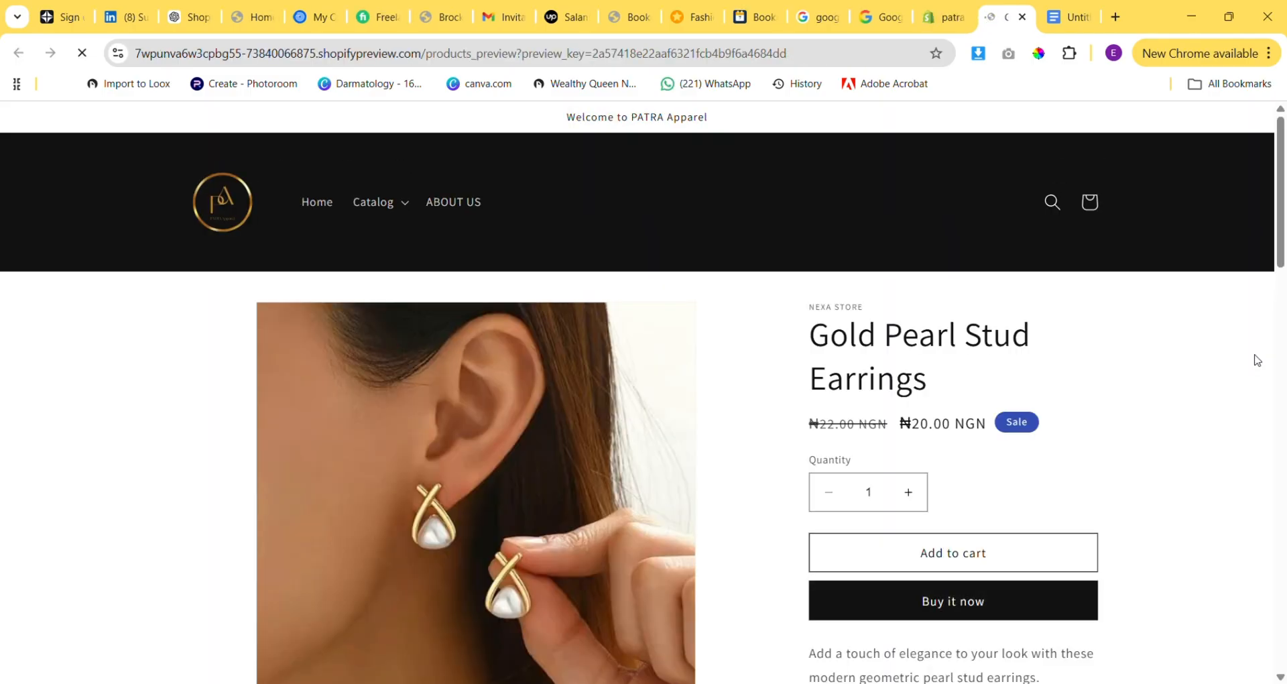
scroll(1257, 360, "down", 3)
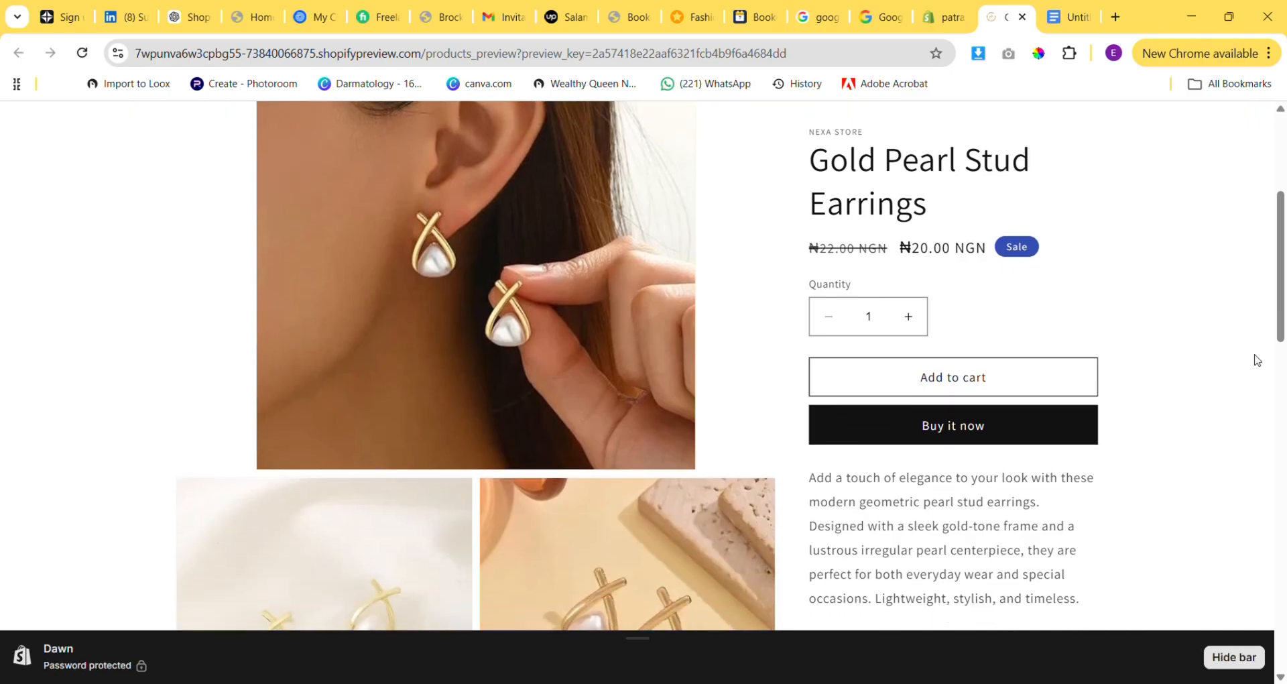
scroll(1257, 360, "down", 10)
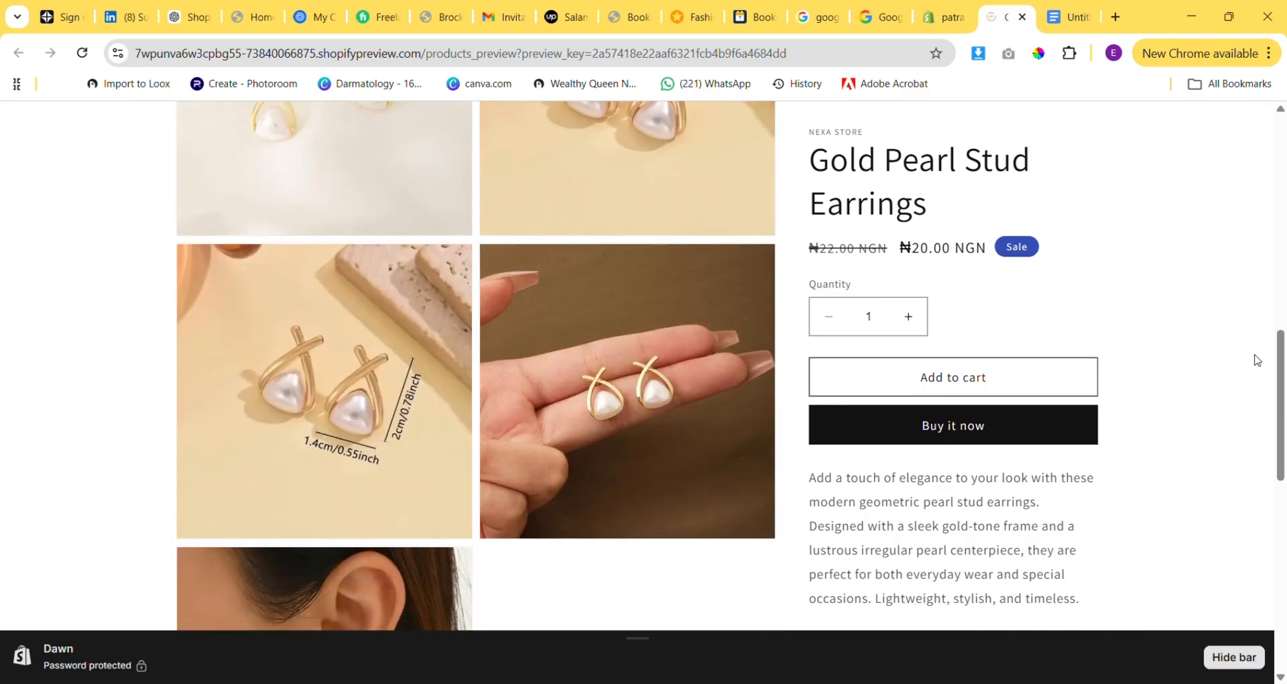
scroll(1257, 360, "down", 8)
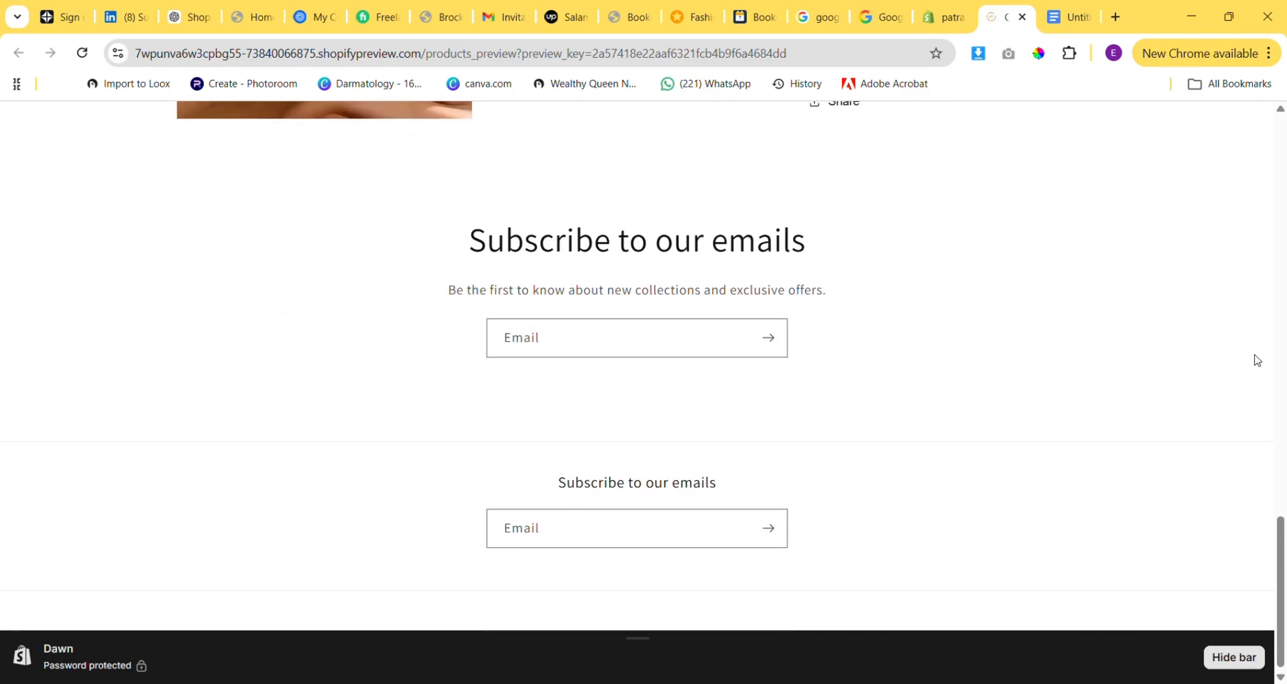
scroll(1257, 360, "up", 20)
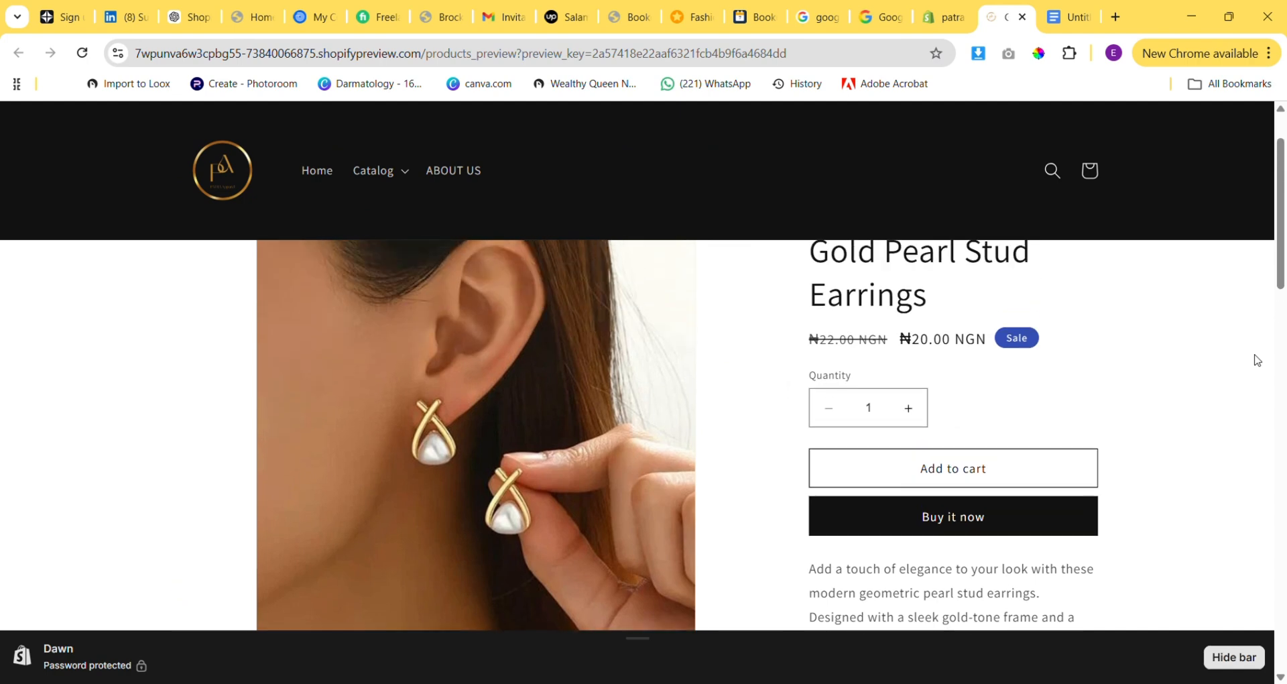